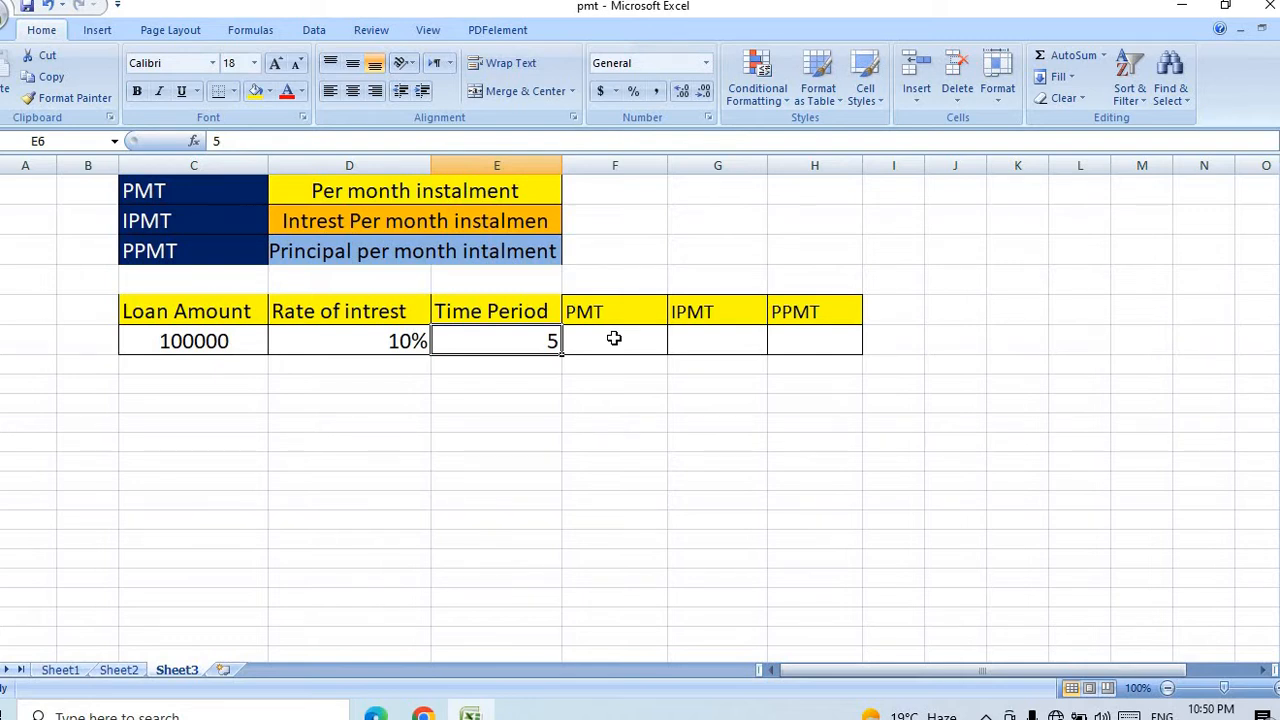
Enter the formula =PMT(D6/12,E6*12,C6) in cell F6 to calculate the monthly instalment.
{"action": "left_click", "coordinate": [610, 342]}
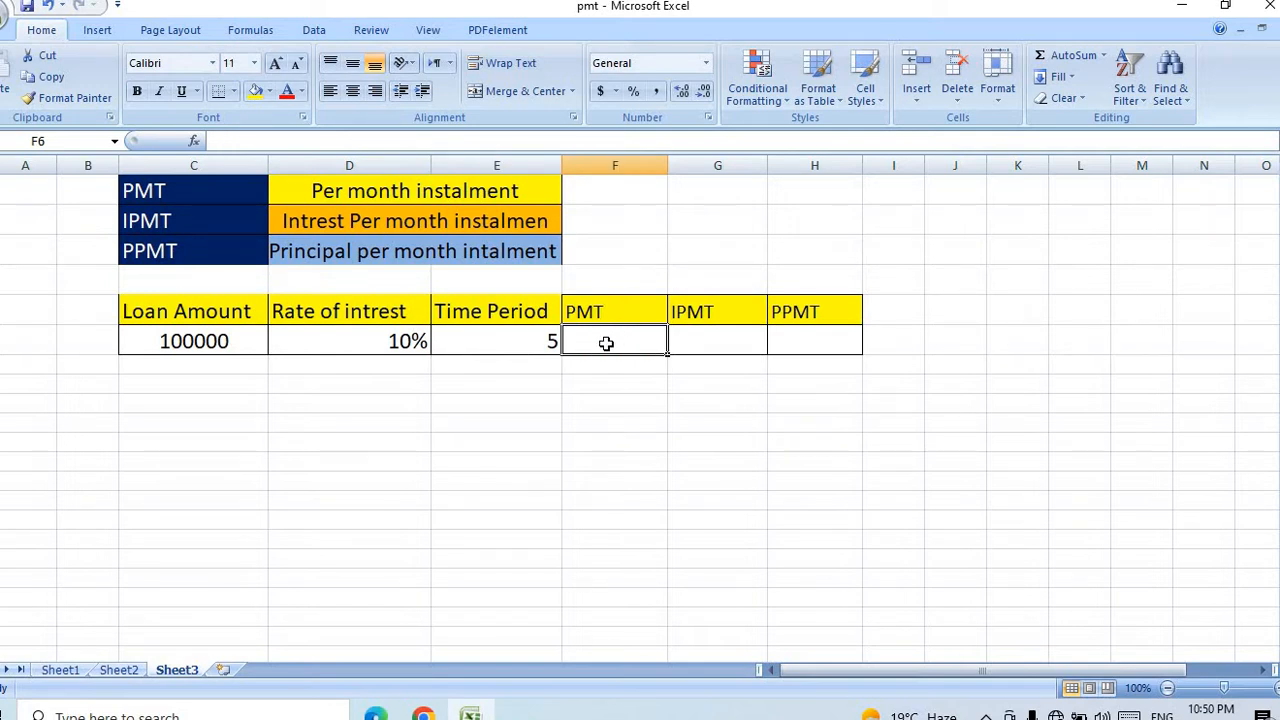
{"action": "type", "text": "="}
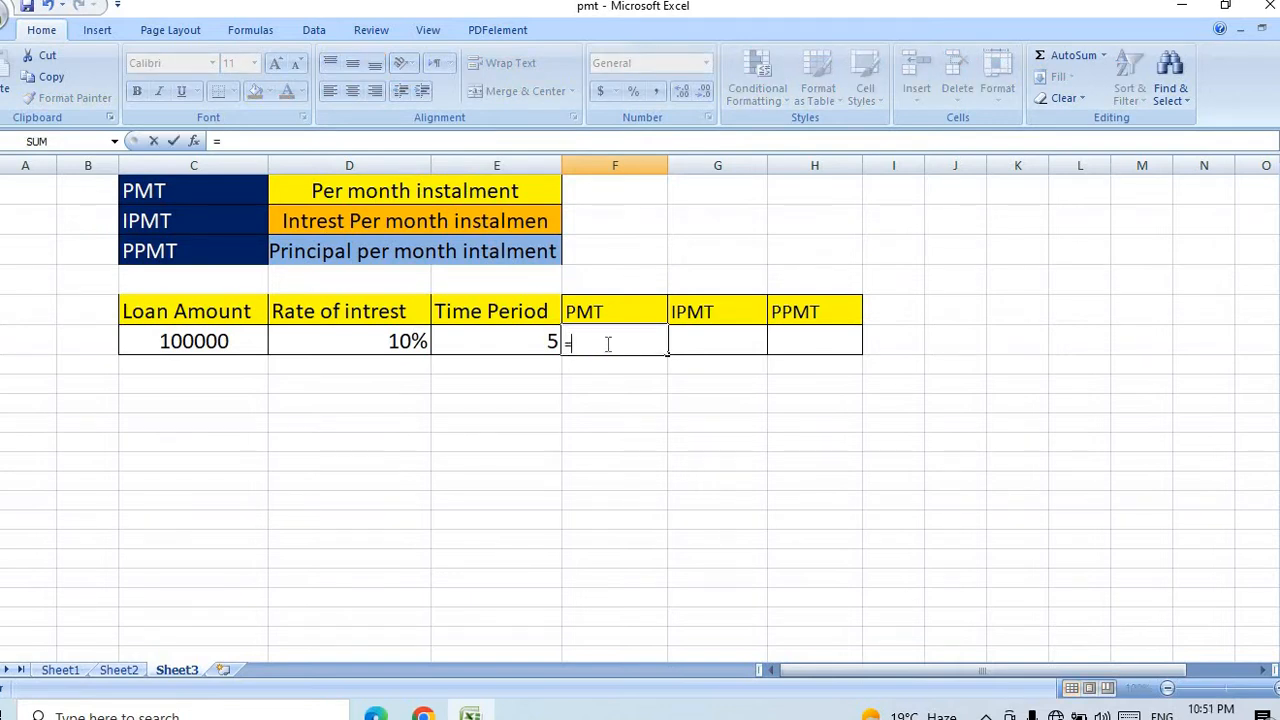
{"action": "type", "text": "P"}
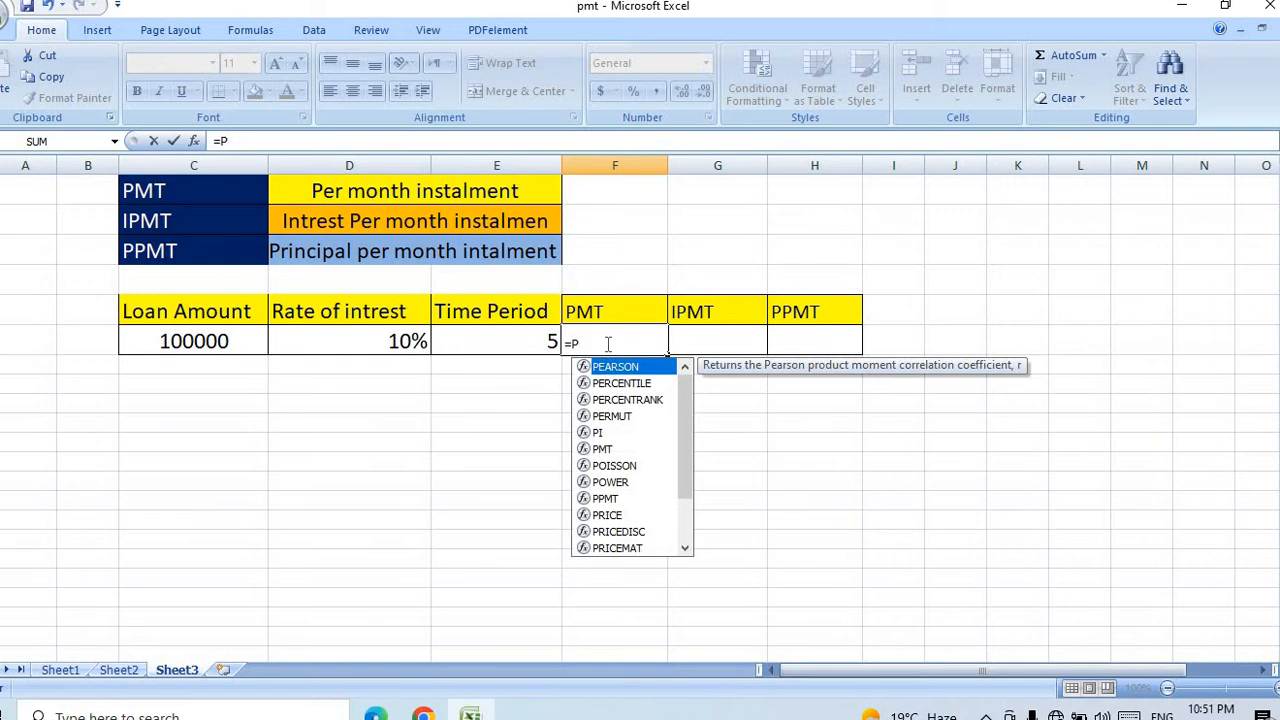
{"action": "type", "text": "MT"}
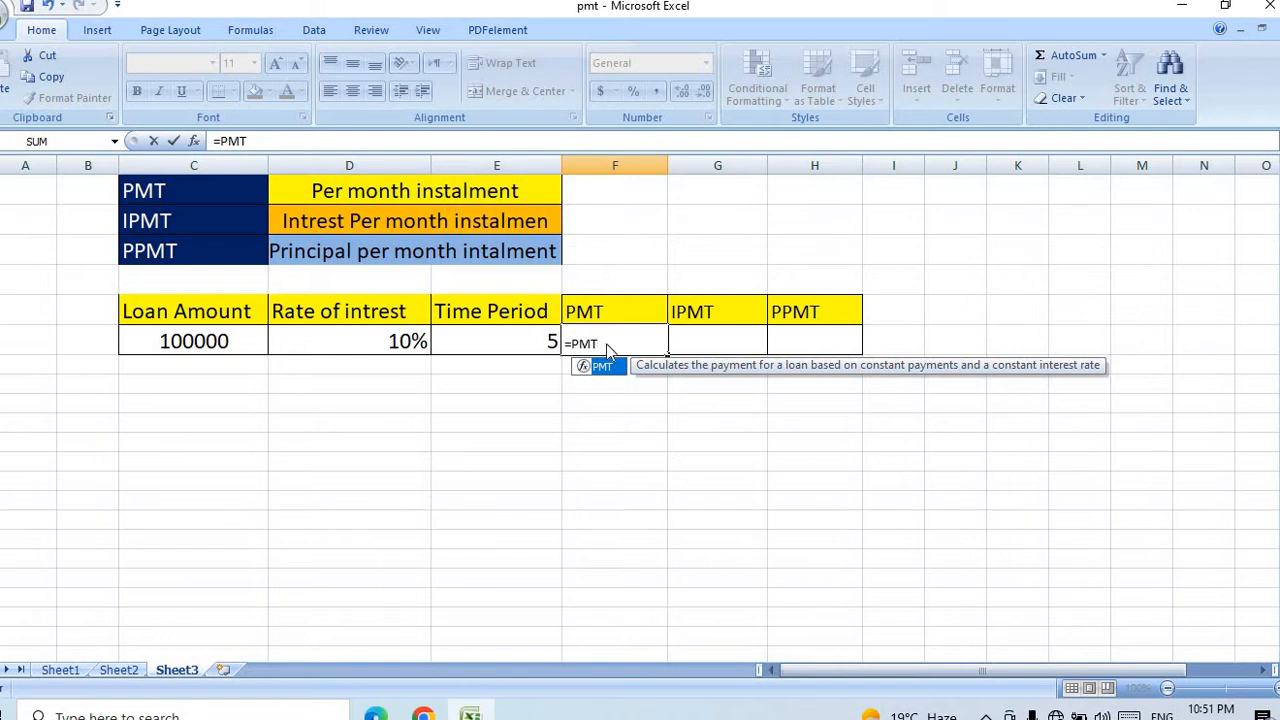
{"action": "type", "text": "("}
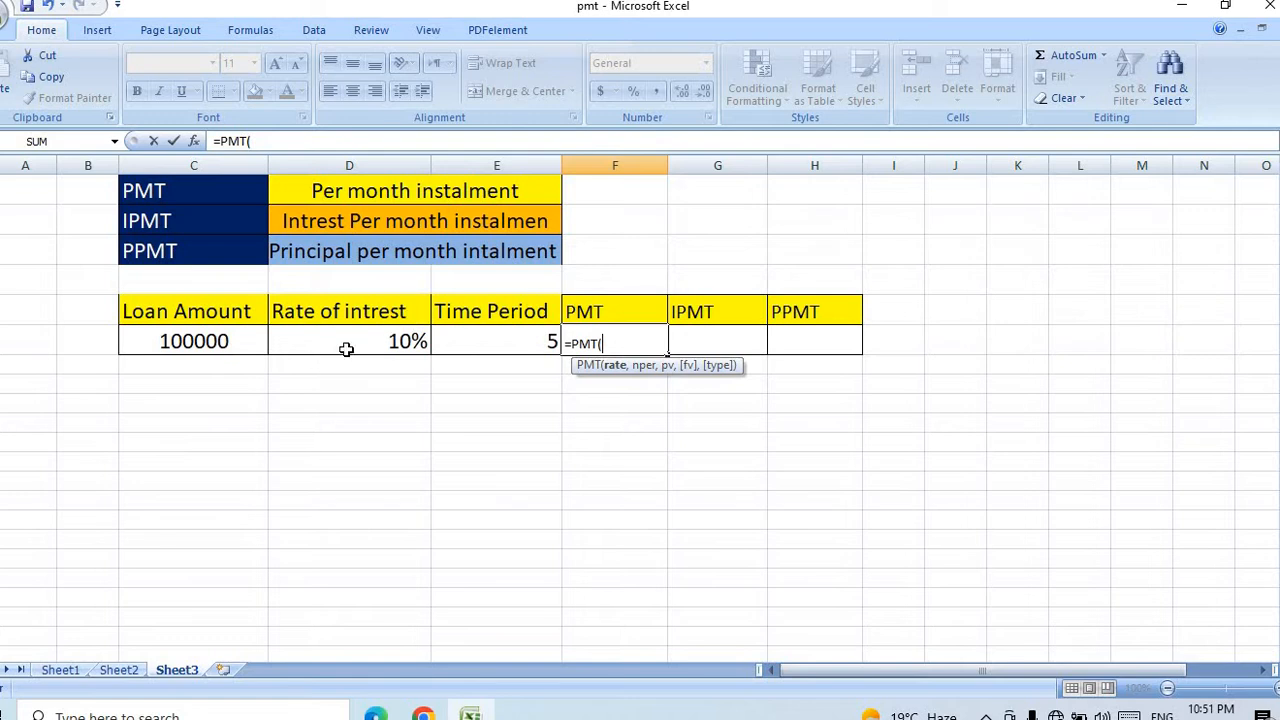
{"action": "left_click", "coordinate": [407, 342]}
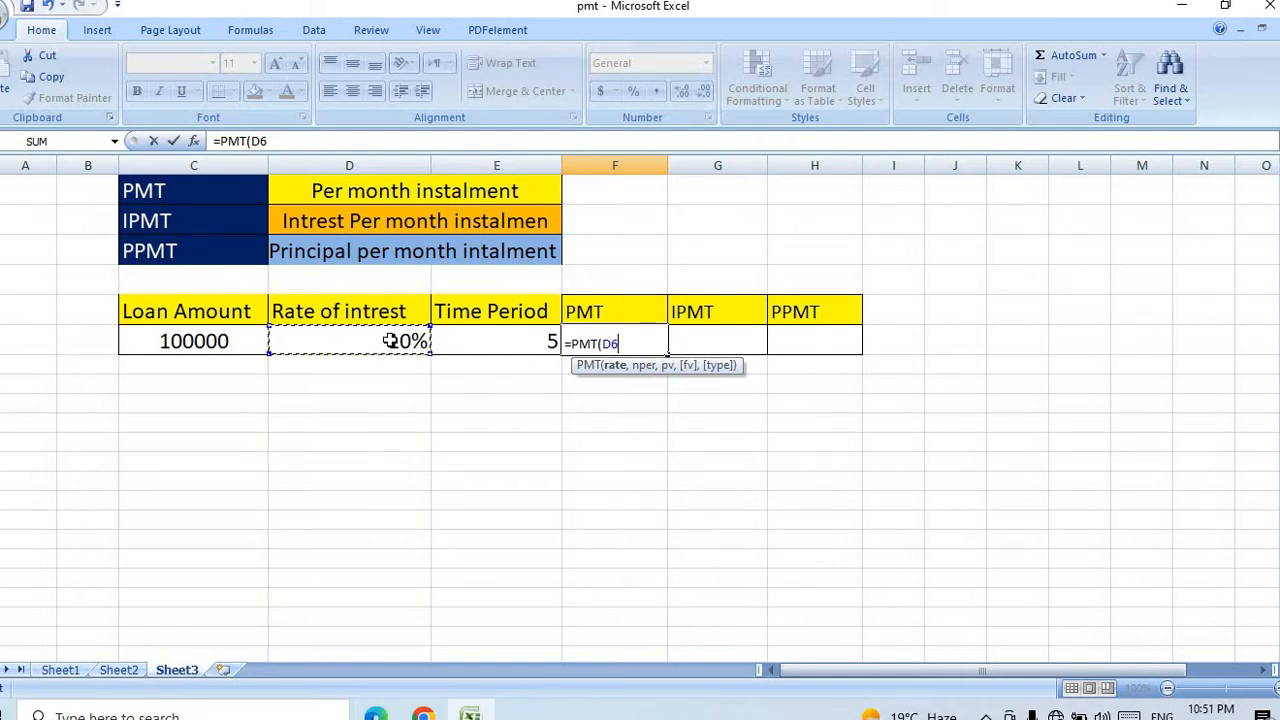
{"action": "type", "text": "/12"}
{"action": "type", "text": ","}
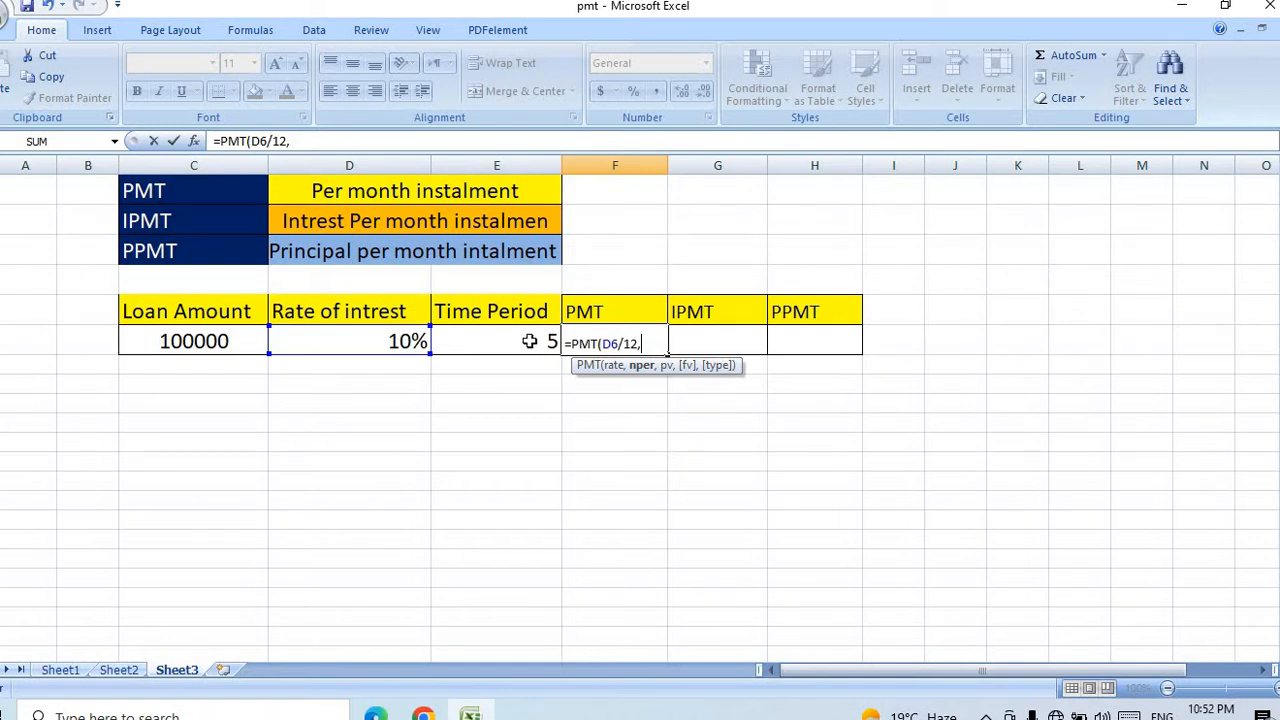
{"action": "left_click", "coordinate": [514, 342]}
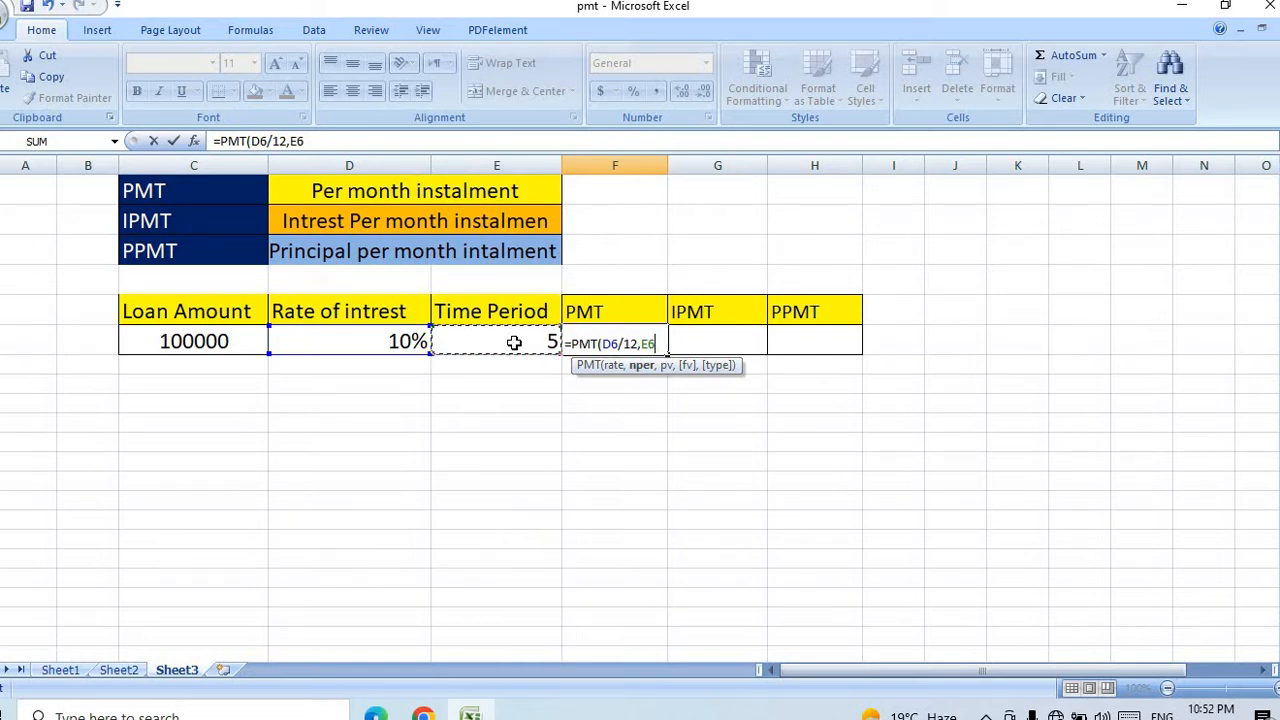
{"action": "type", "text": "*12"}
{"action": "type", "text": ","}
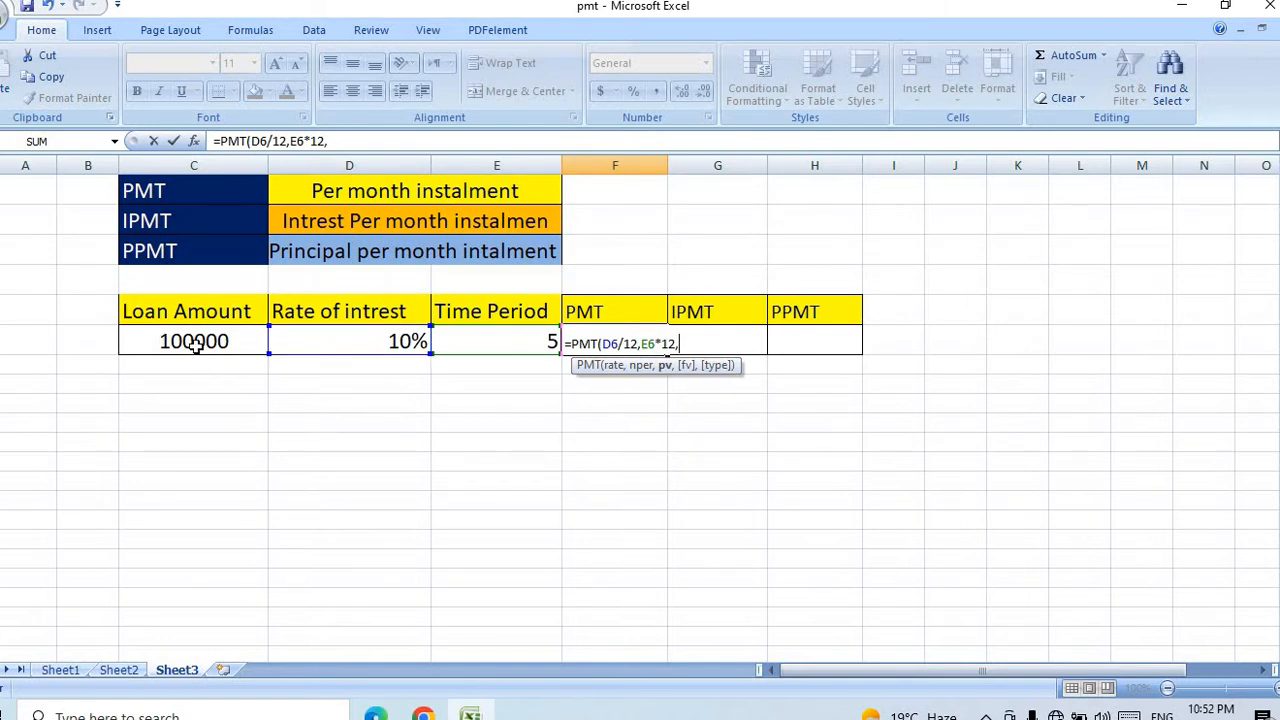
{"action": "left_click", "coordinate": [222, 342]}
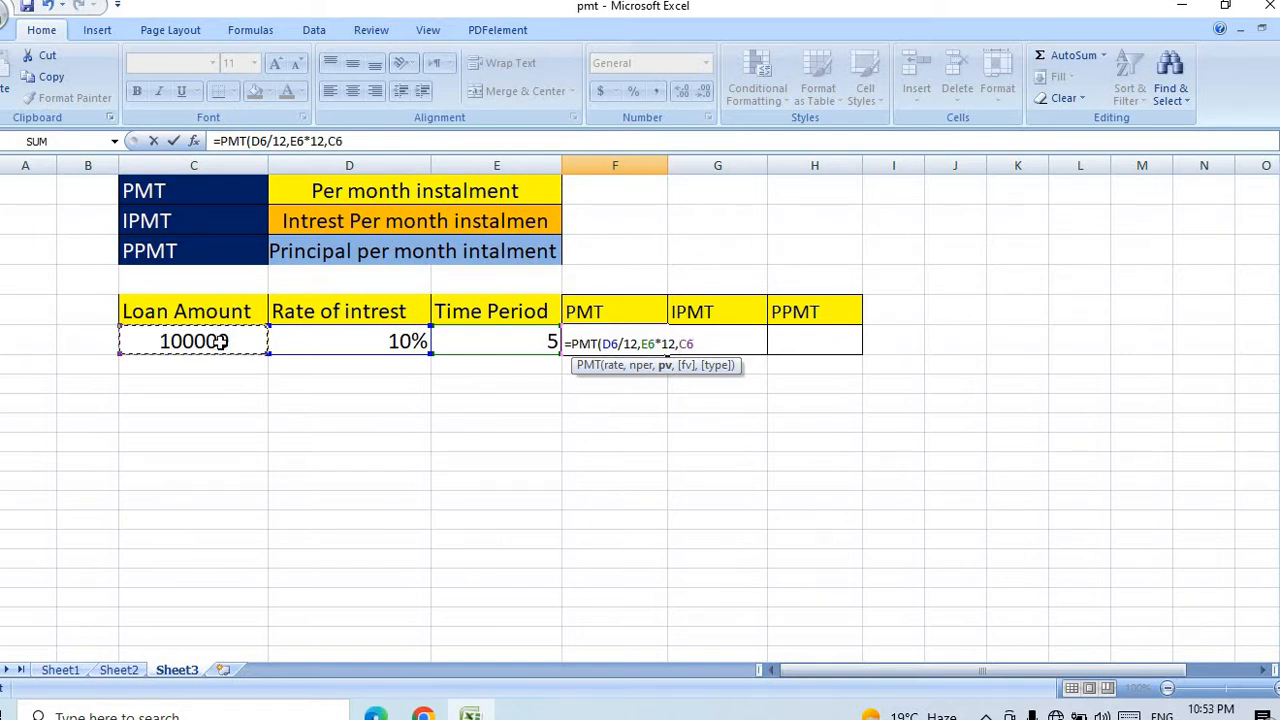
{"action": "type", "text": ")"}
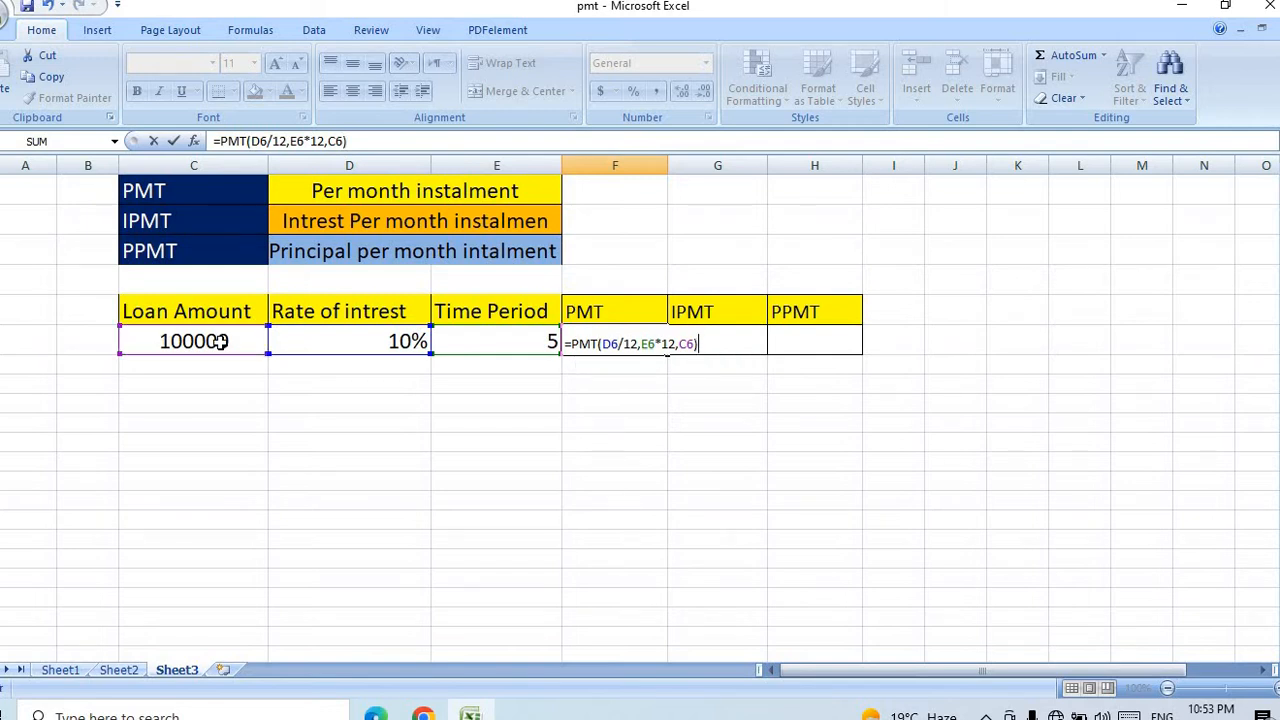
{"action": "key", "text": "Return"}
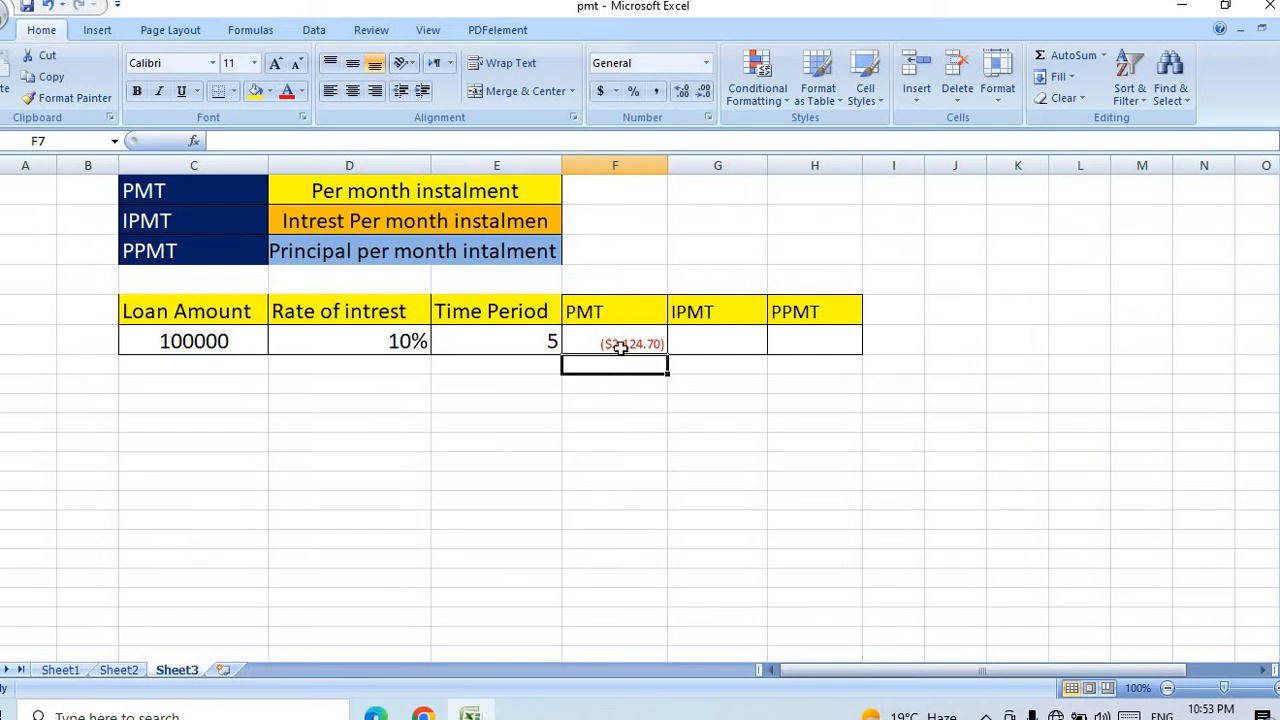
Apply the comma number style to the PMT result in F6, and copy the Time Period cell E6's formatting onto it.
{"action": "left_click", "coordinate": [622, 345]}
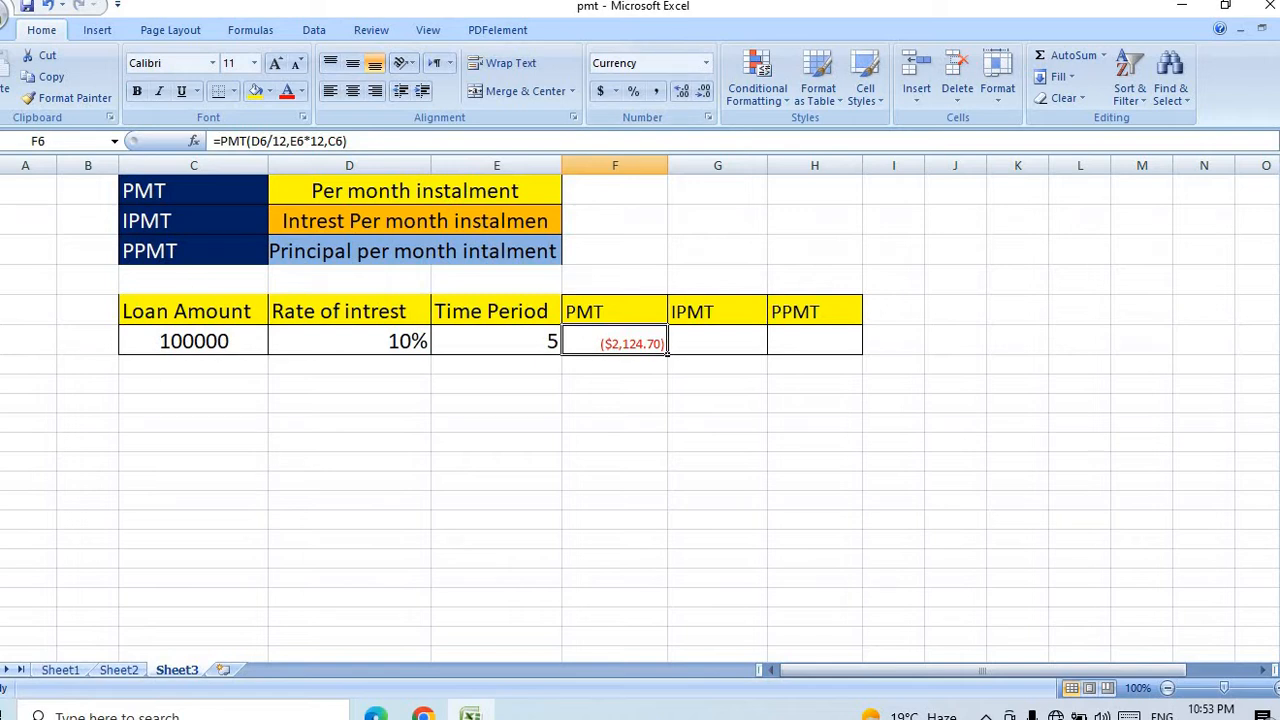
{"action": "left_click", "coordinate": [655, 93]}
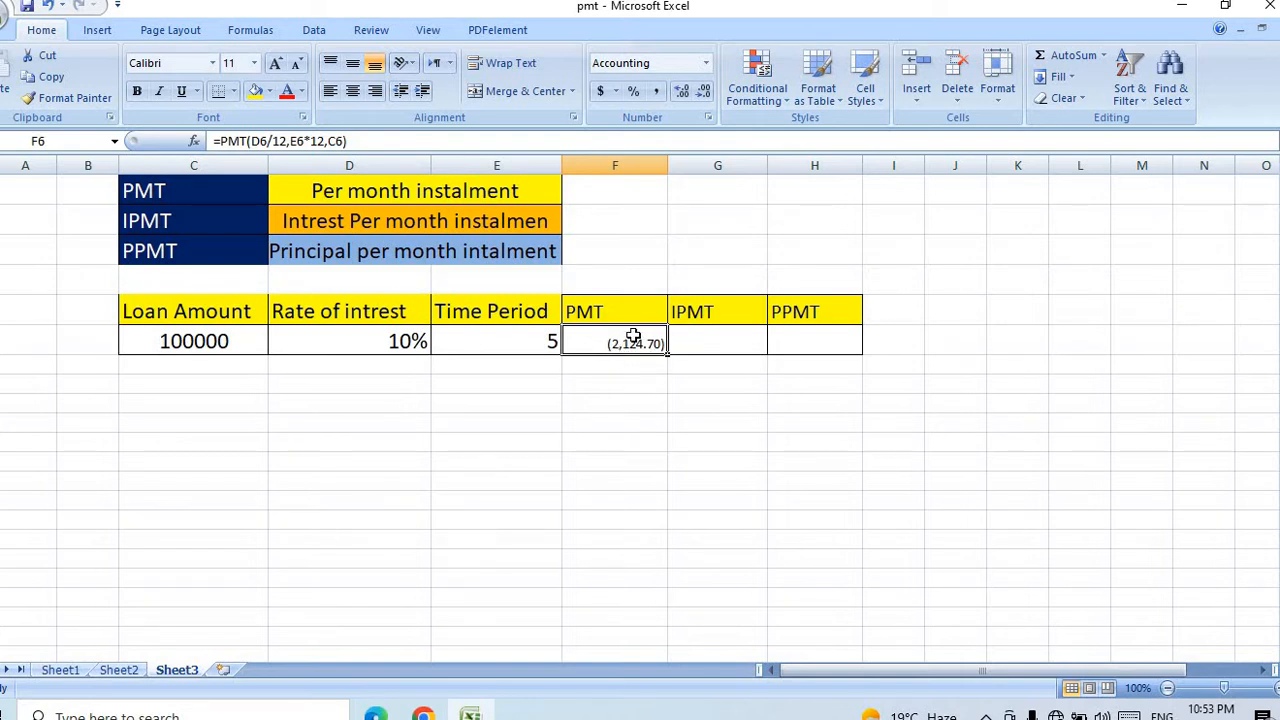
{"action": "left_click", "coordinate": [550, 341]}
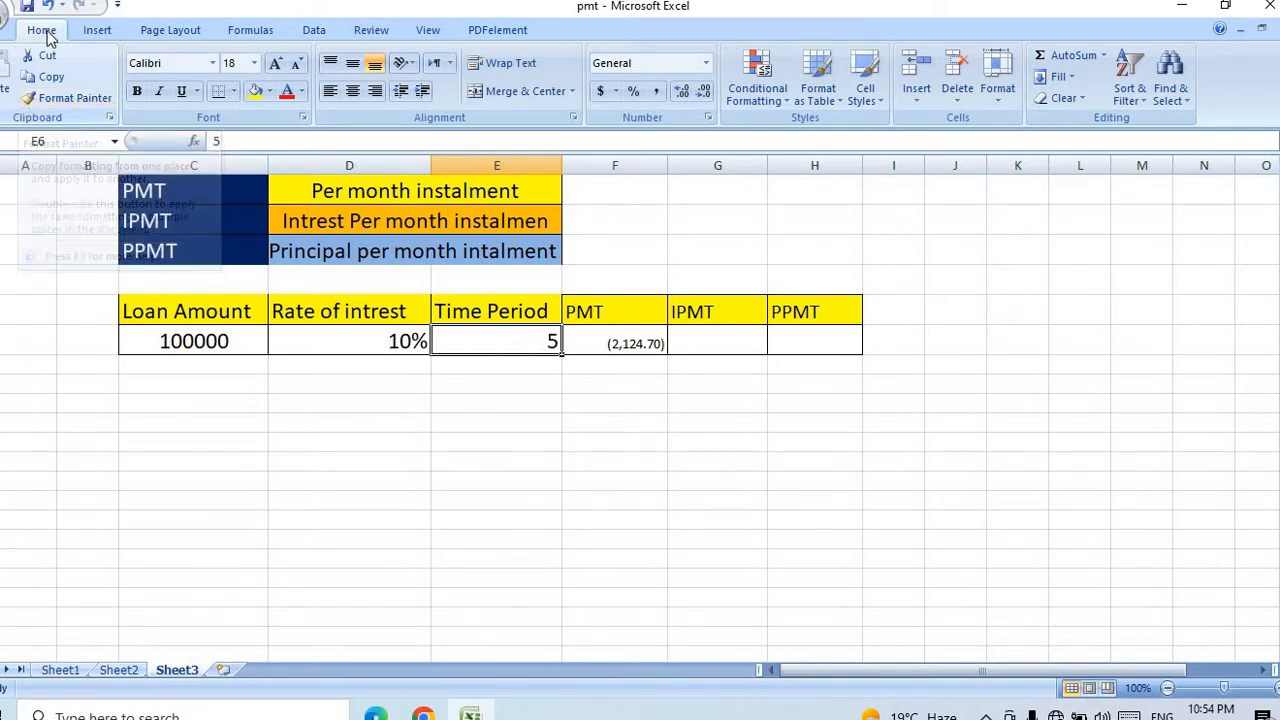
{"action": "left_click", "coordinate": [27, 105]}
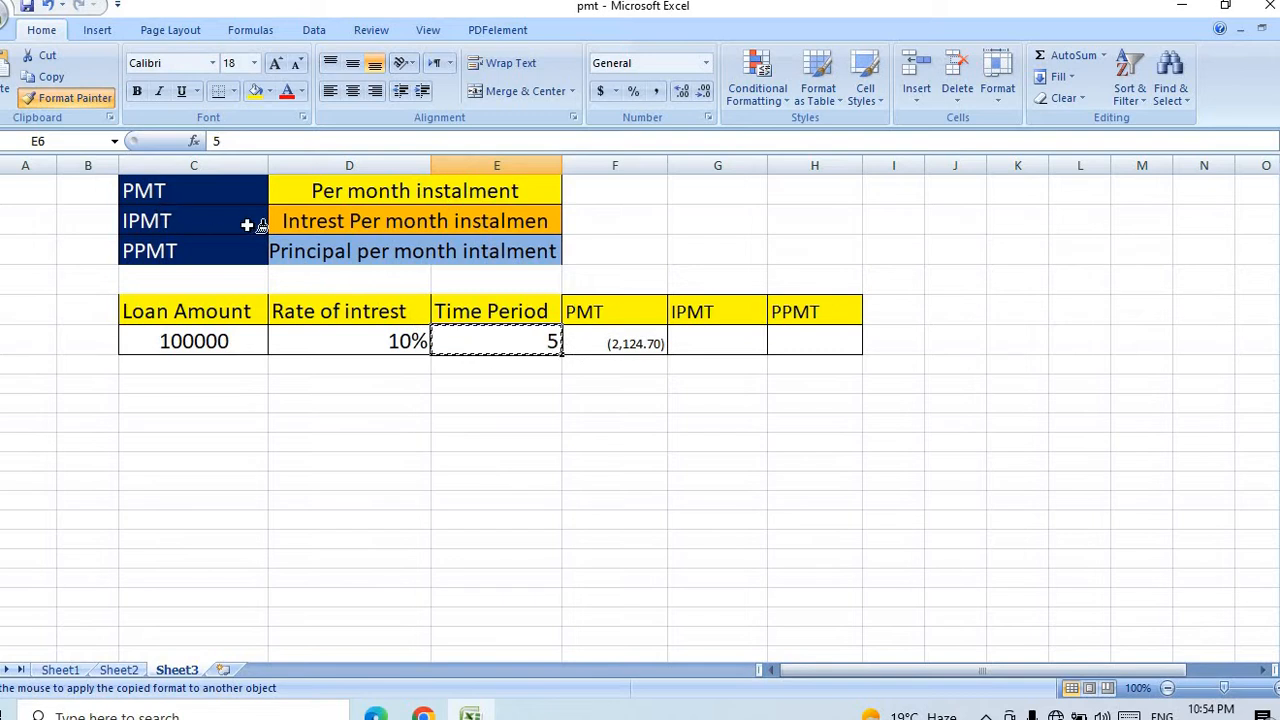
{"action": "left_click", "coordinate": [620, 344]}
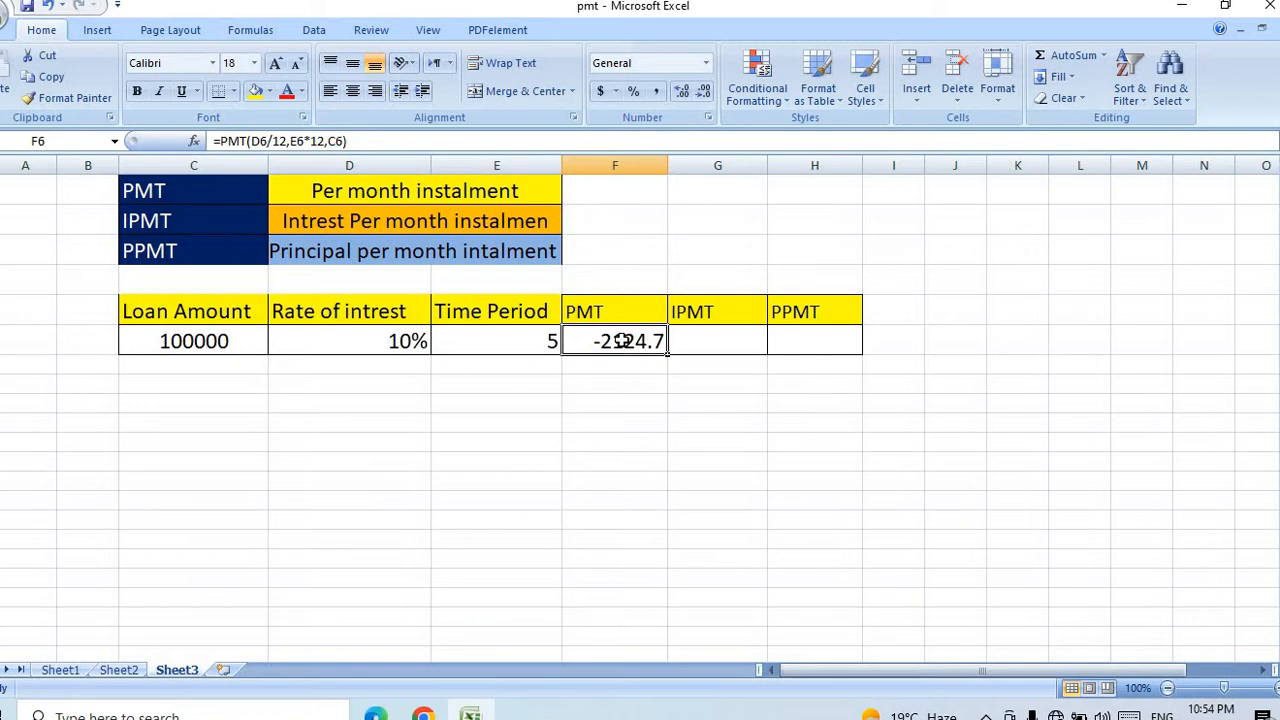
Format cell F6 as Number with 2 decimal places, showing negative numbers in red without a minus sign.
{"action": "right_click", "coordinate": [621, 341]}
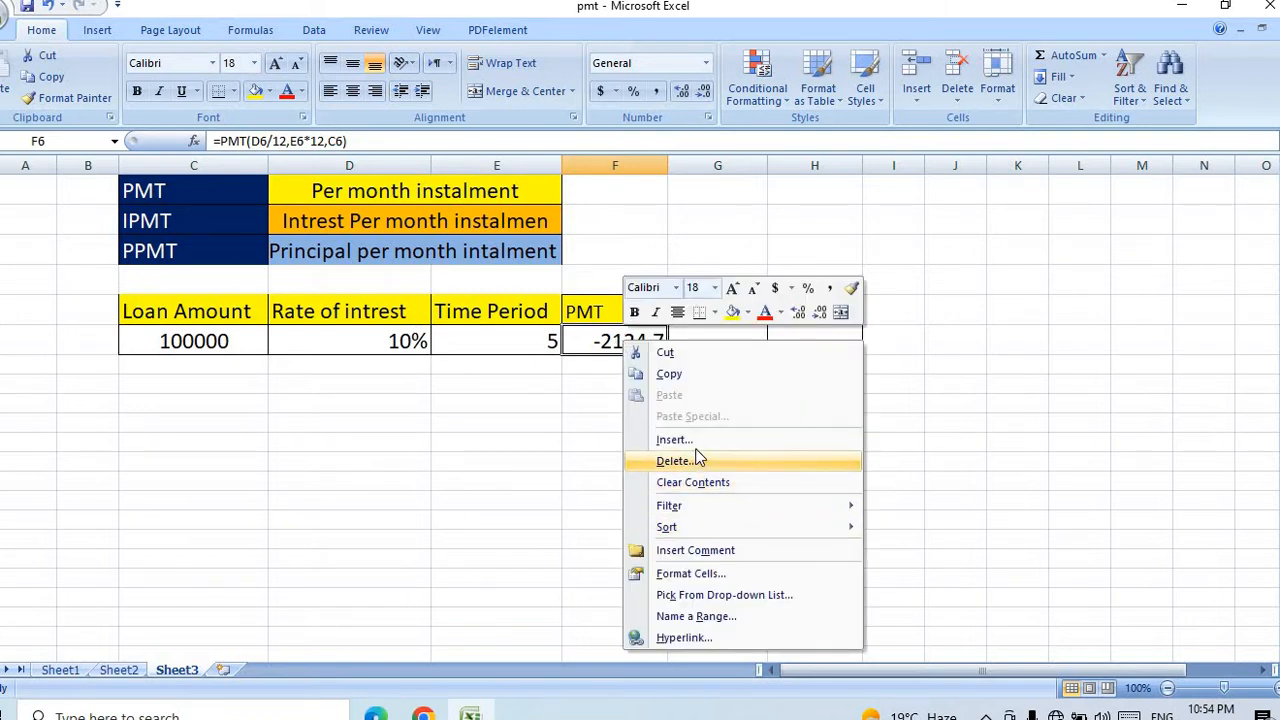
{"action": "left_click", "coordinate": [688, 572]}
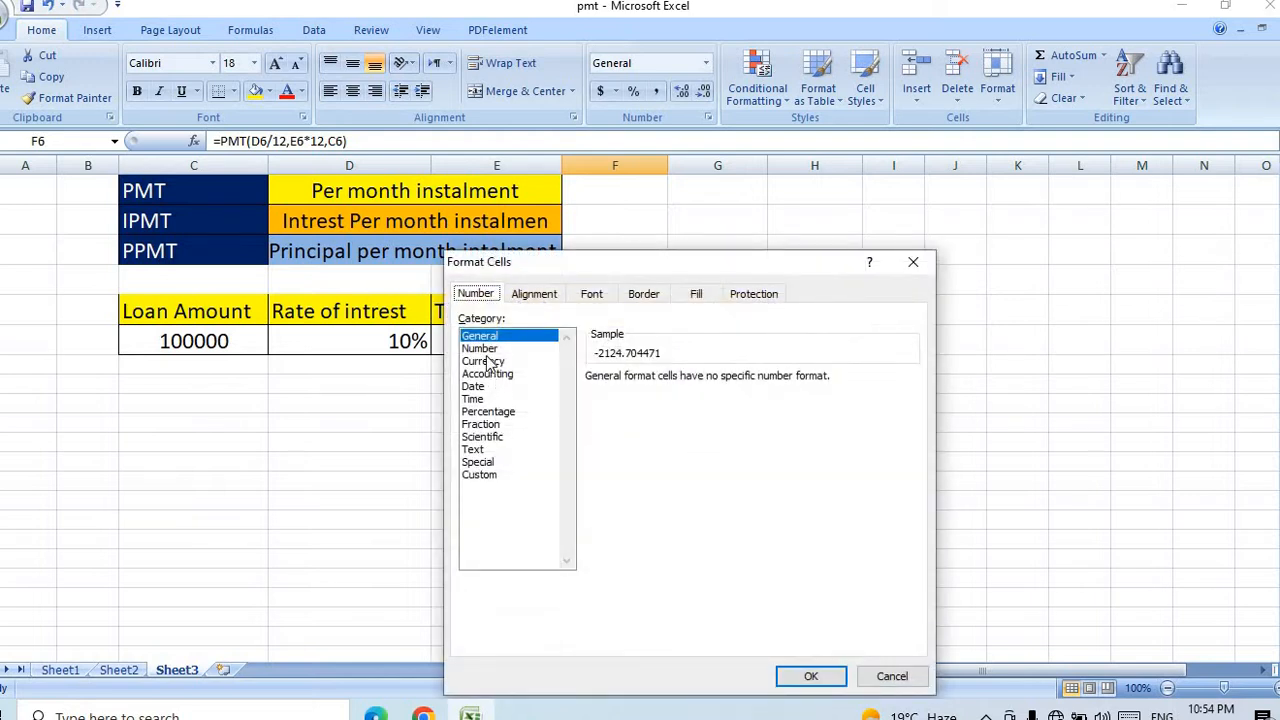
{"action": "left_click", "coordinate": [486, 349]}
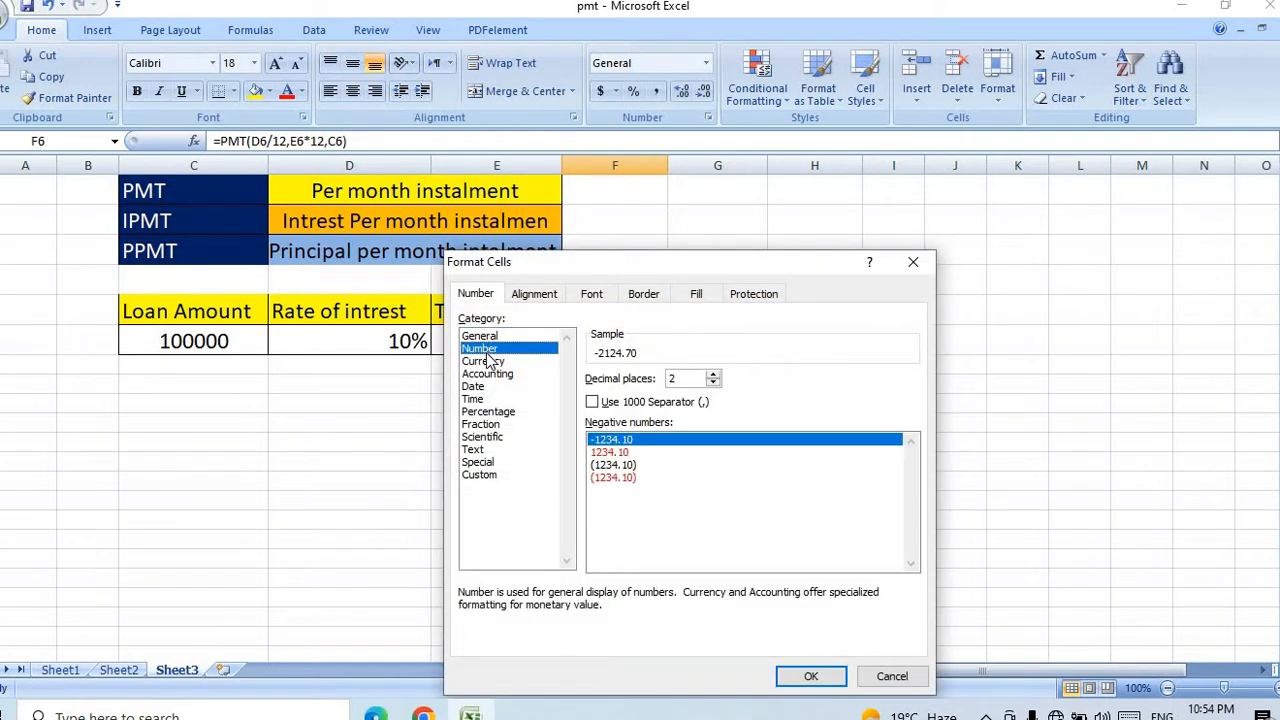
{"action": "left_click", "coordinate": [622, 453]}
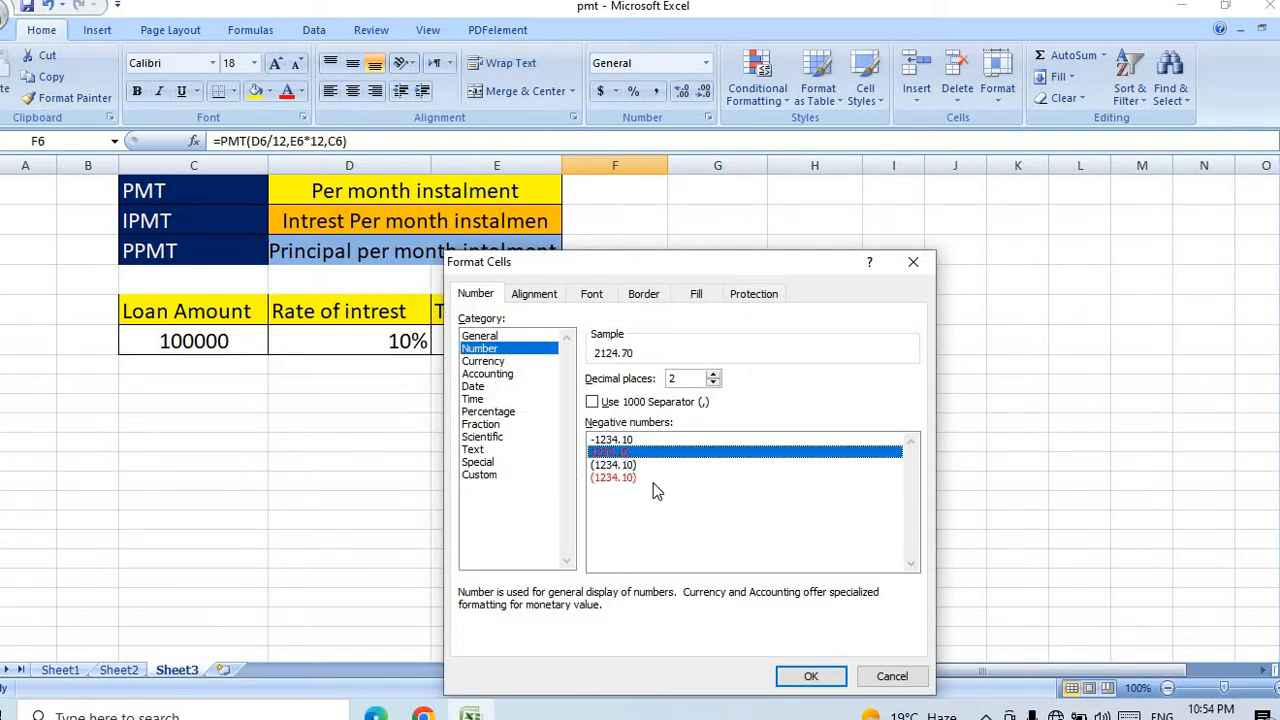
{"action": "left_click", "coordinate": [808, 677]}
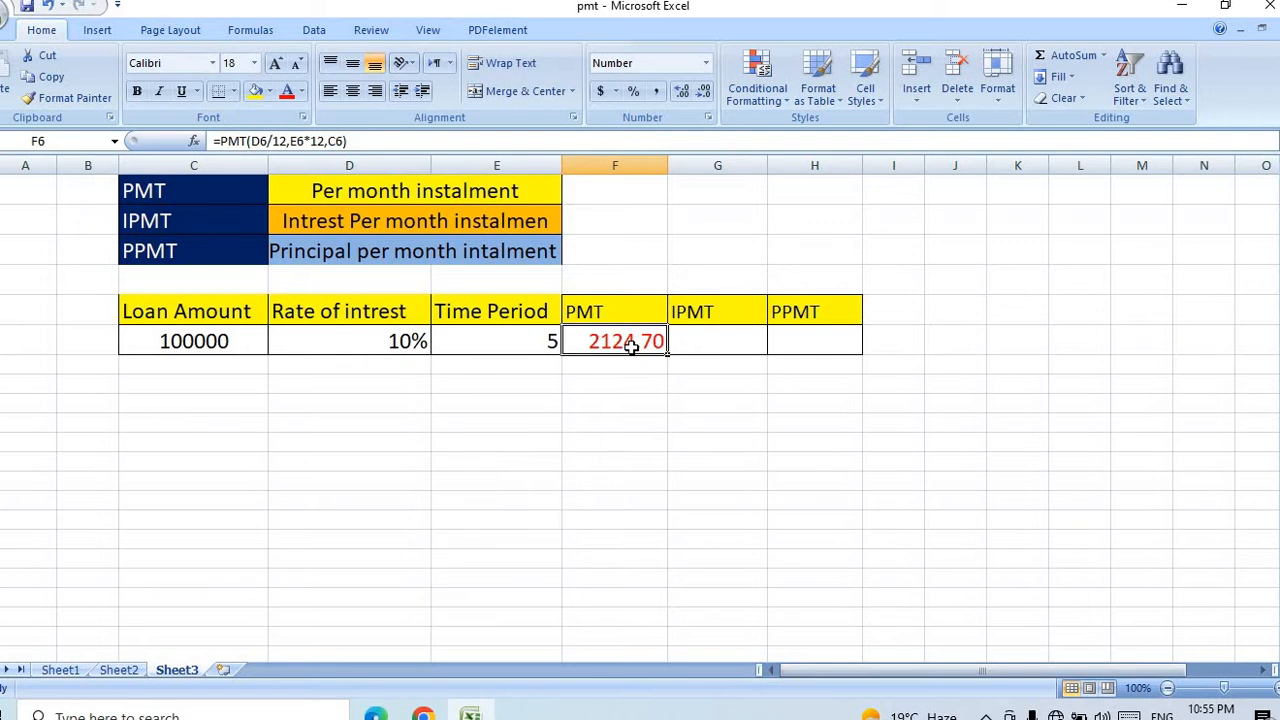
Enter the formula =IPMT(D6/12,1,E6*12,C6) in cell G6 to calculate the first month's interest portion.
{"action": "left_click", "coordinate": [710, 340]}
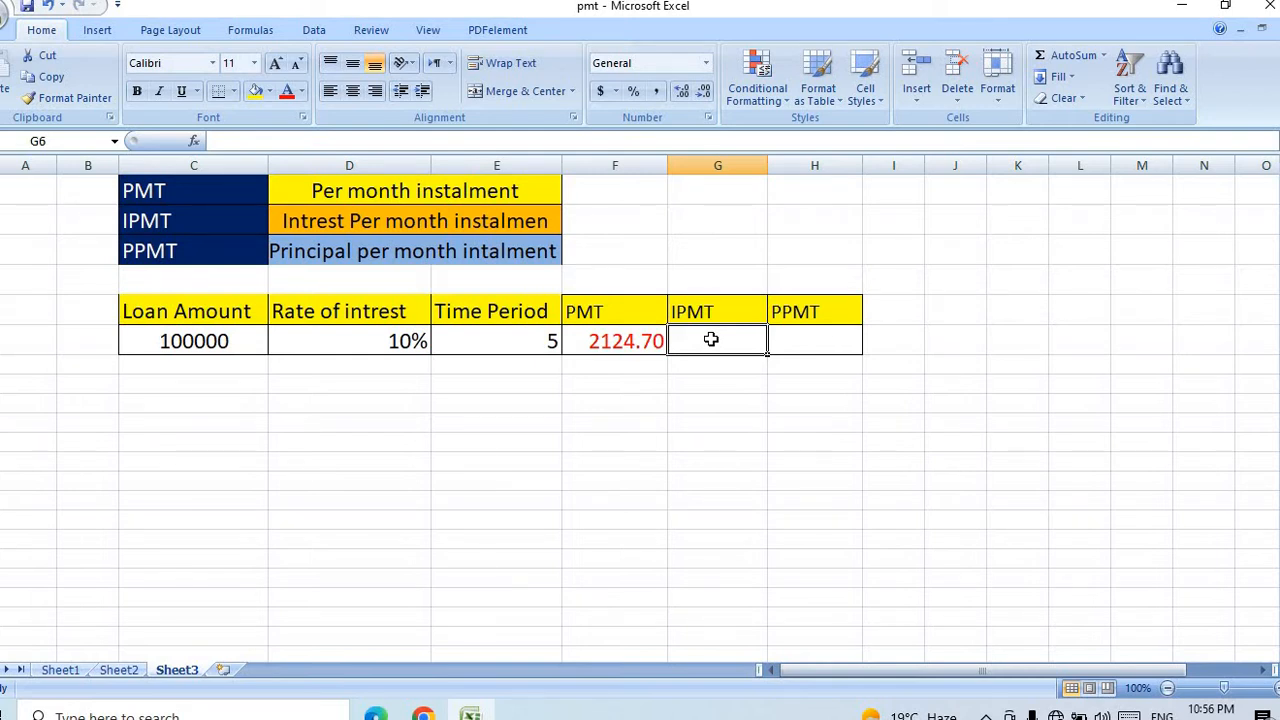
{"action": "type", "text": "="}
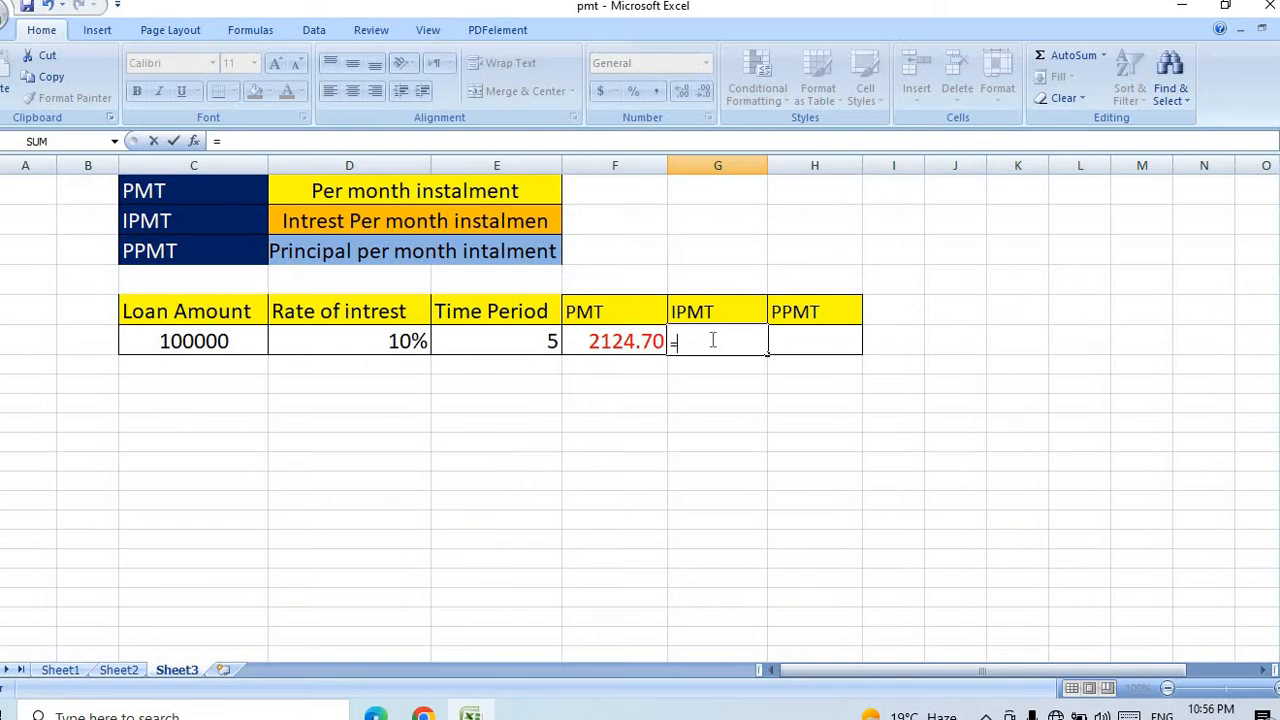
{"action": "type", "text": "IP"}
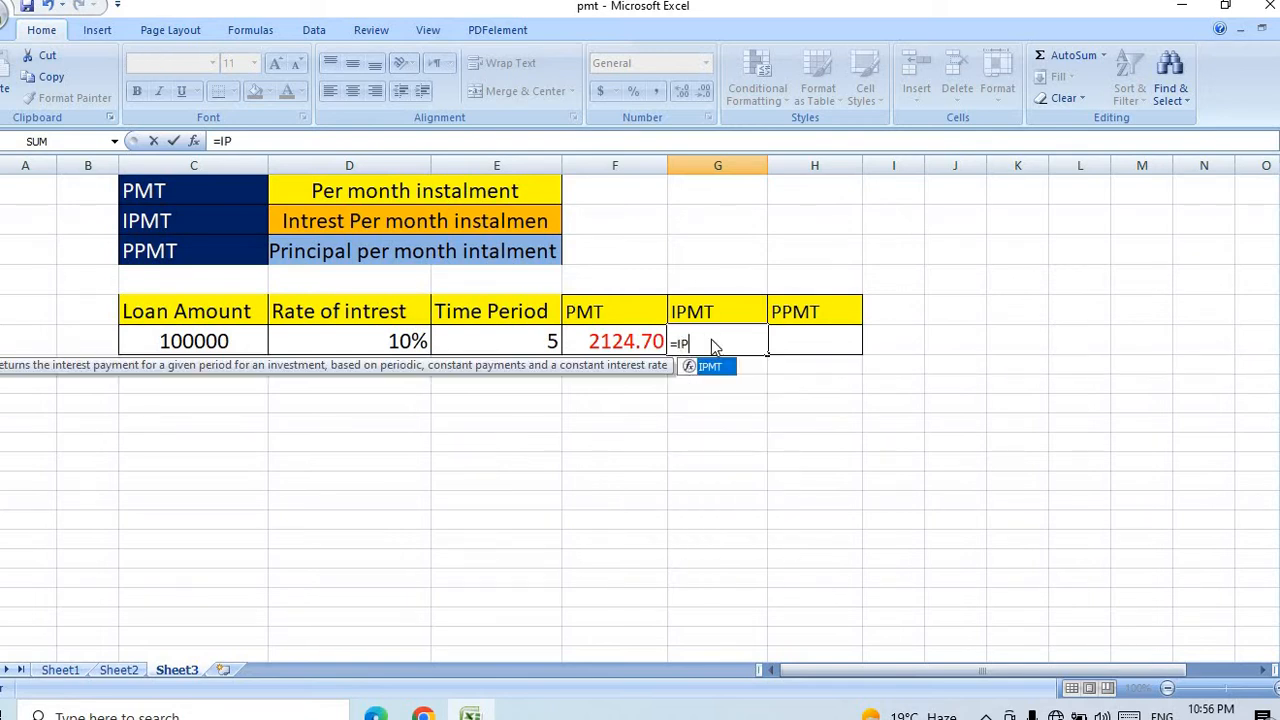
{"action": "type", "text": "MT"}
{"action": "type", "text": "("}
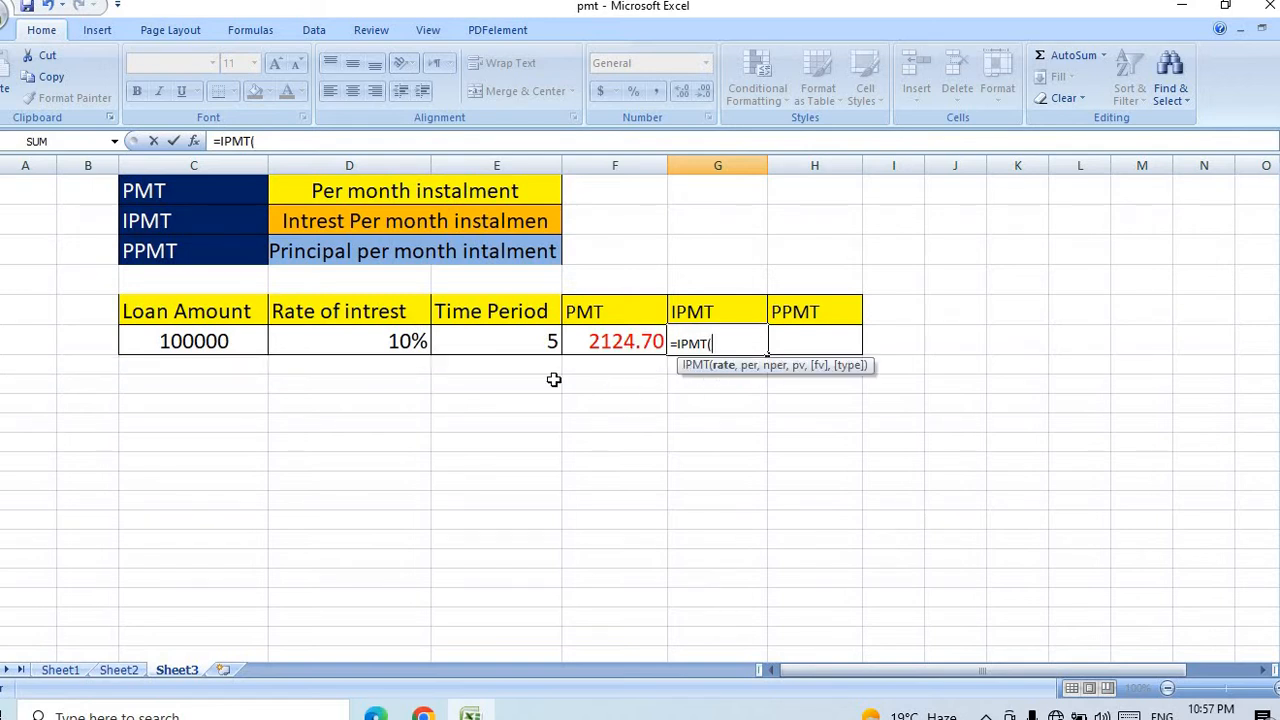
{"action": "left_click", "coordinate": [396, 342]}
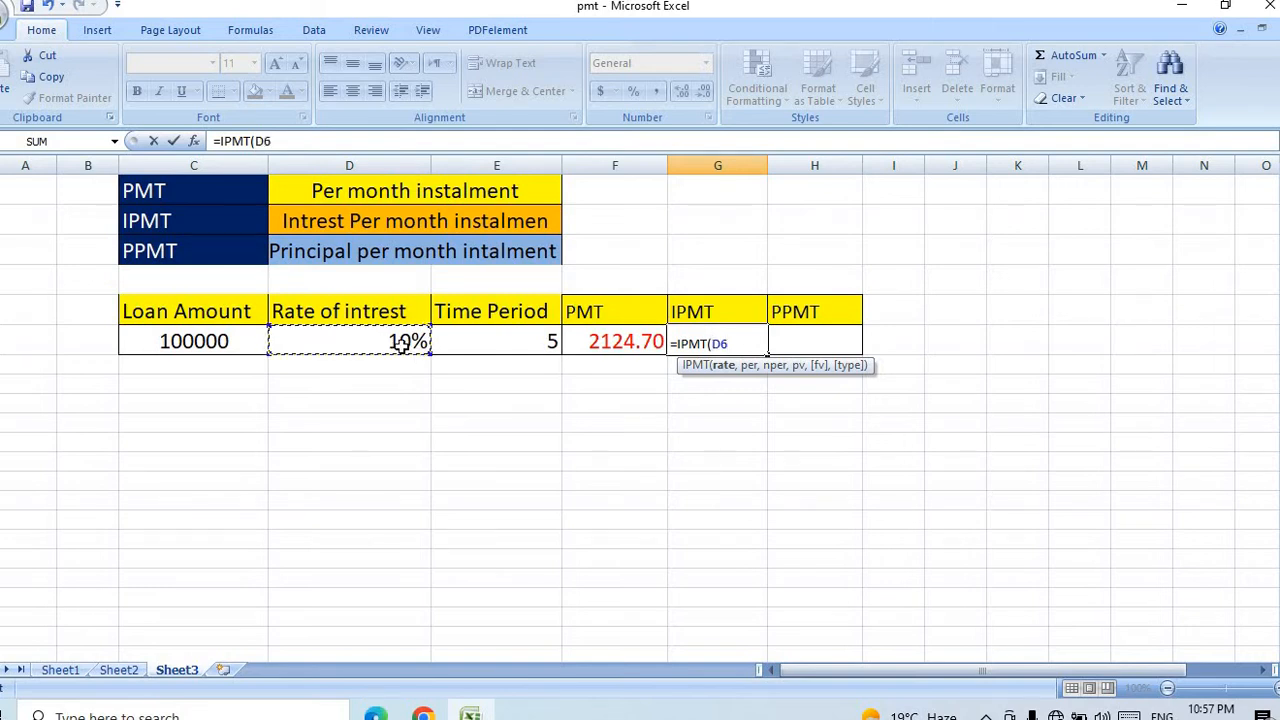
{"action": "type", "text": "/12,"}
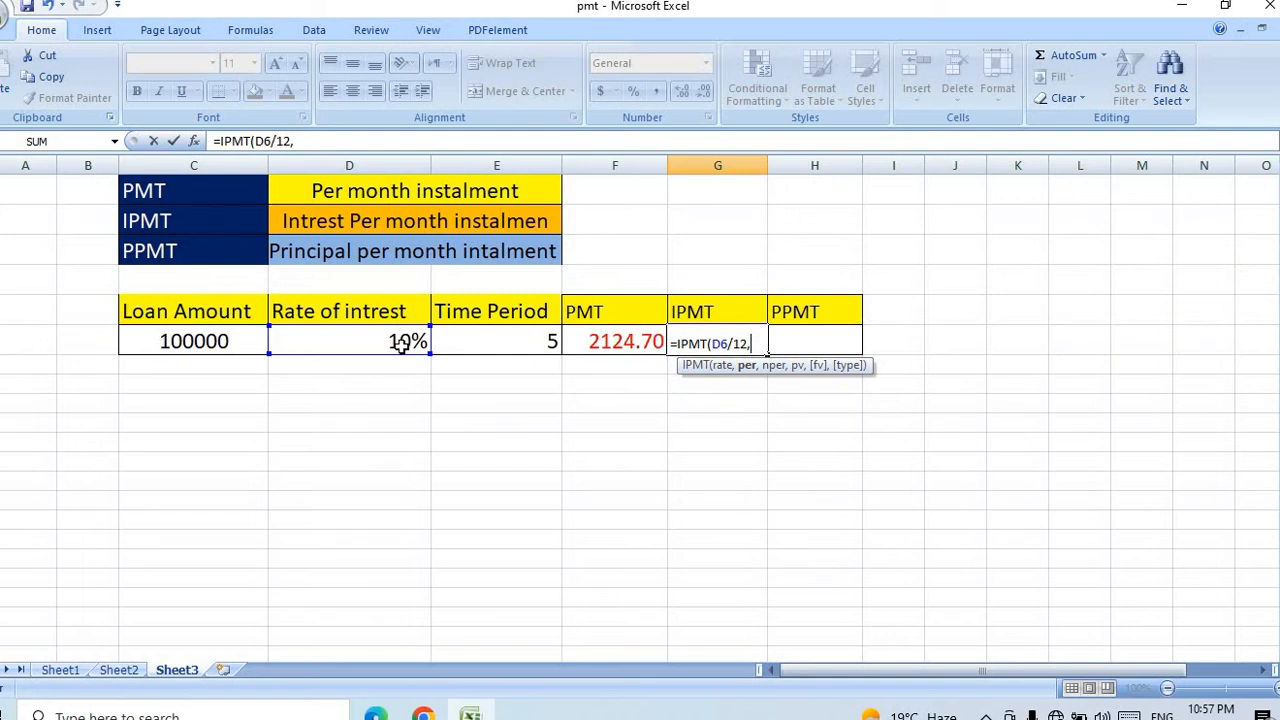
{"action": "type", "text": "1,"}
{"action": "left_click", "coordinate": [481, 347]}
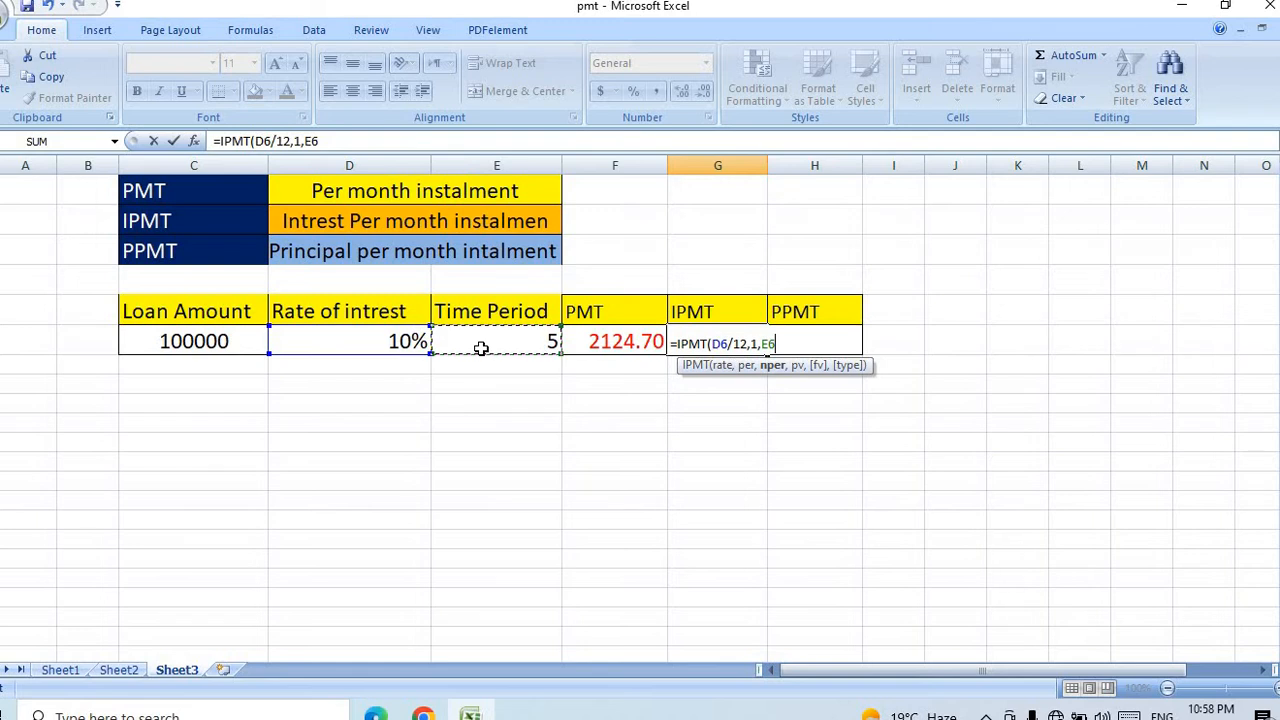
{"action": "type", "text": "*12"}
{"action": "type", "text": ","}
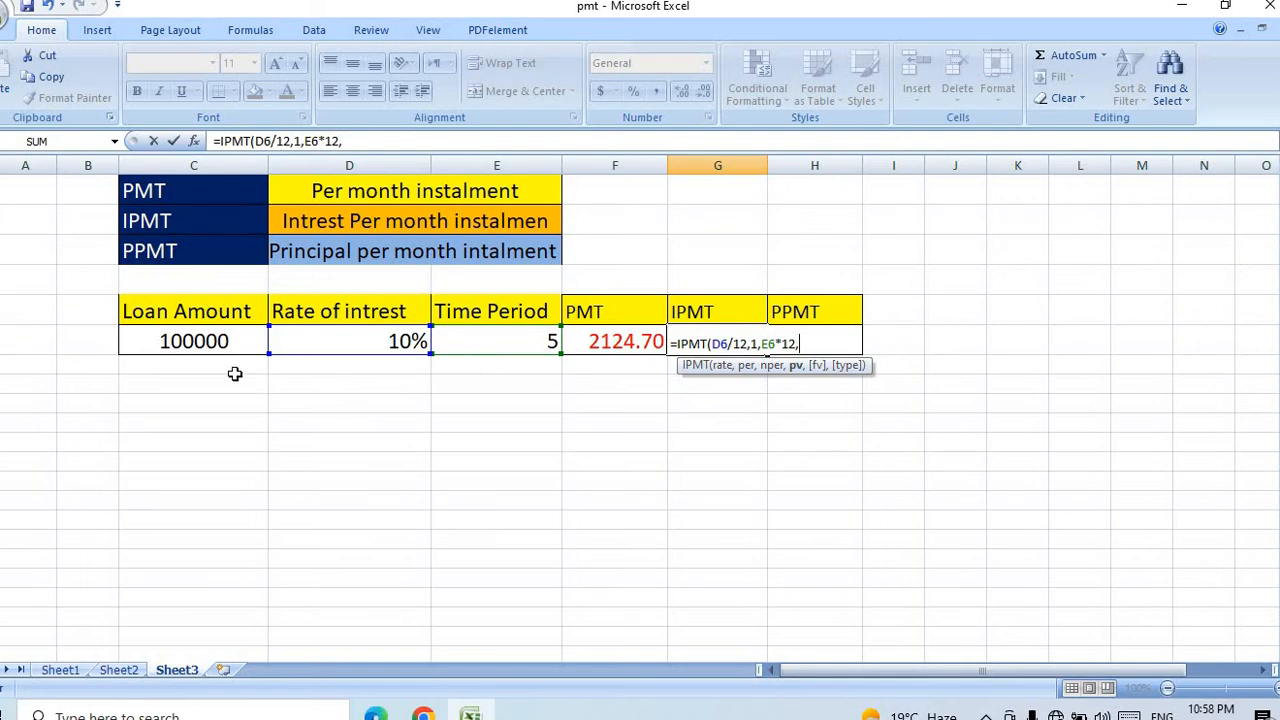
{"action": "left_click", "coordinate": [226, 342]}
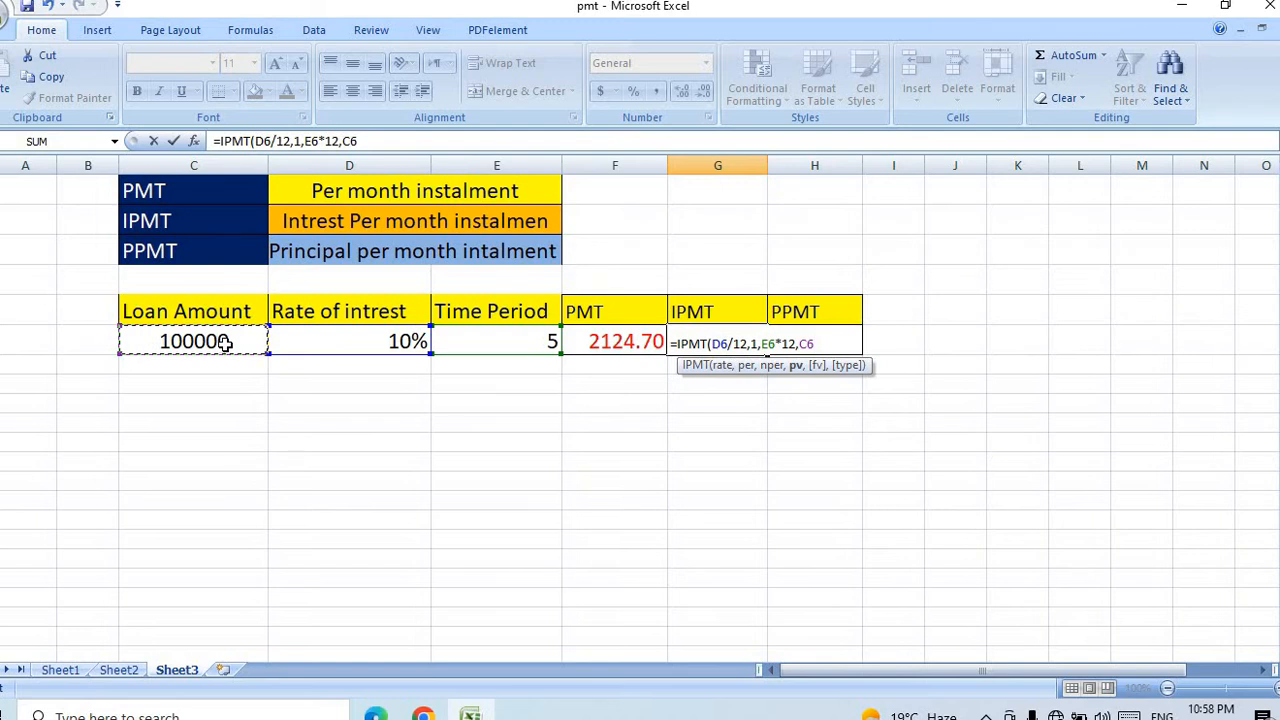
{"action": "type", "text": ")"}
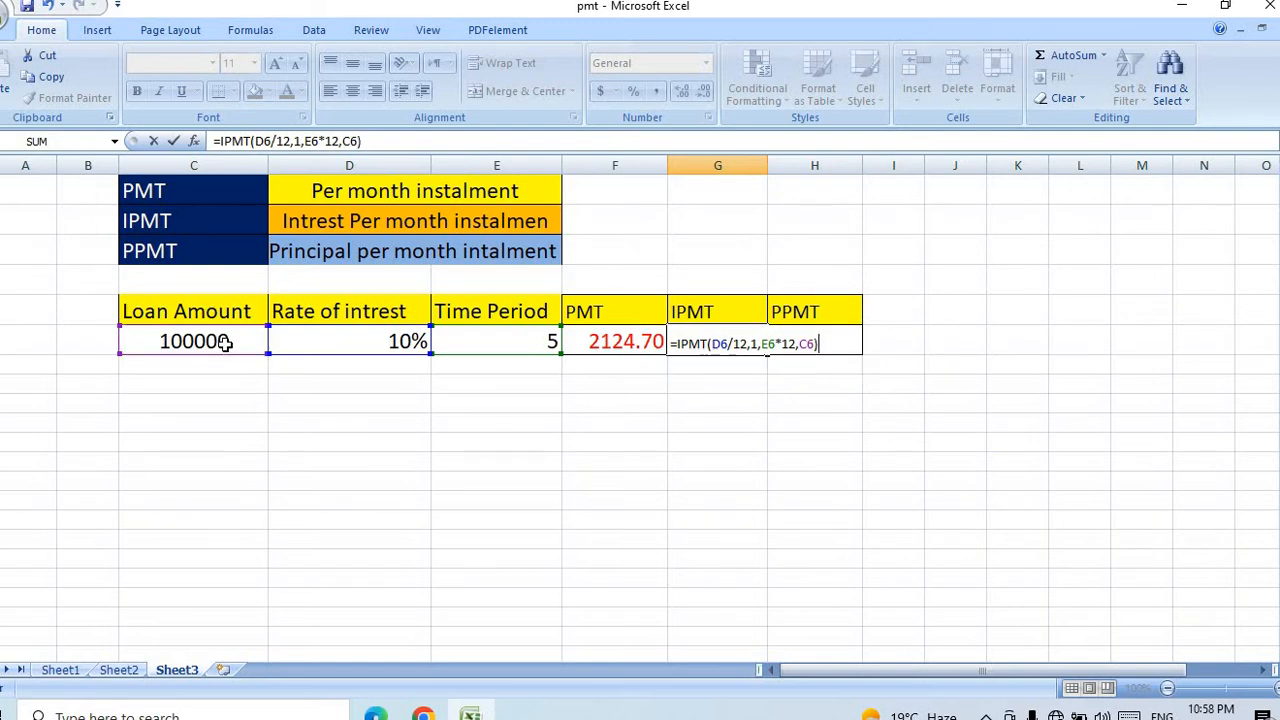
{"action": "key", "text": "Return"}
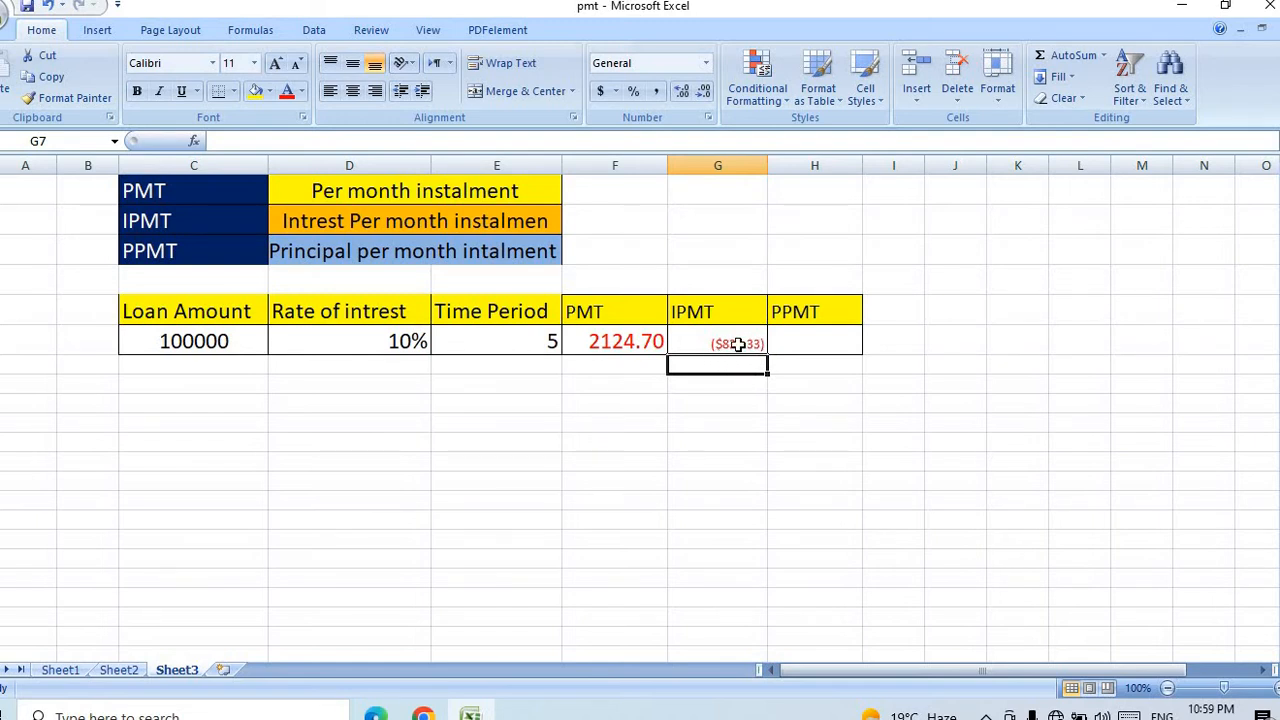
Apply the comma number style to the IPMT result in cell G6.
{"action": "left_click", "coordinate": [730, 344]}
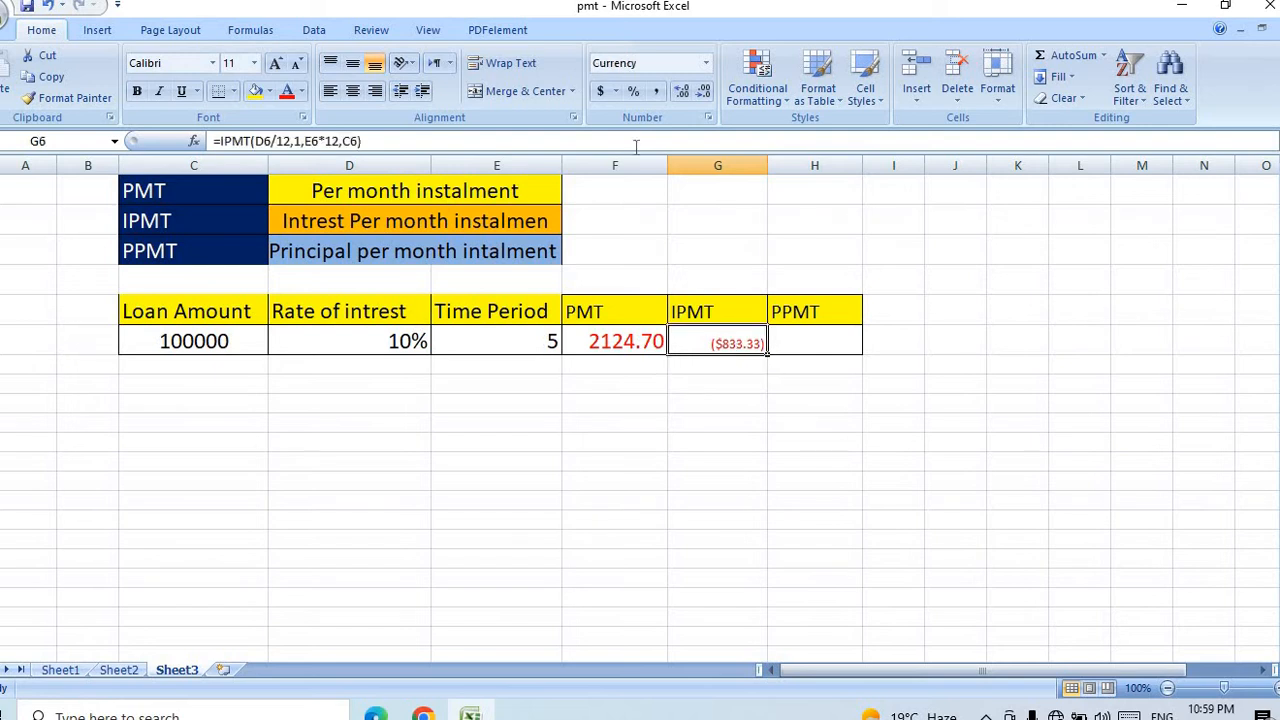
{"action": "left_click", "coordinate": [656, 91]}
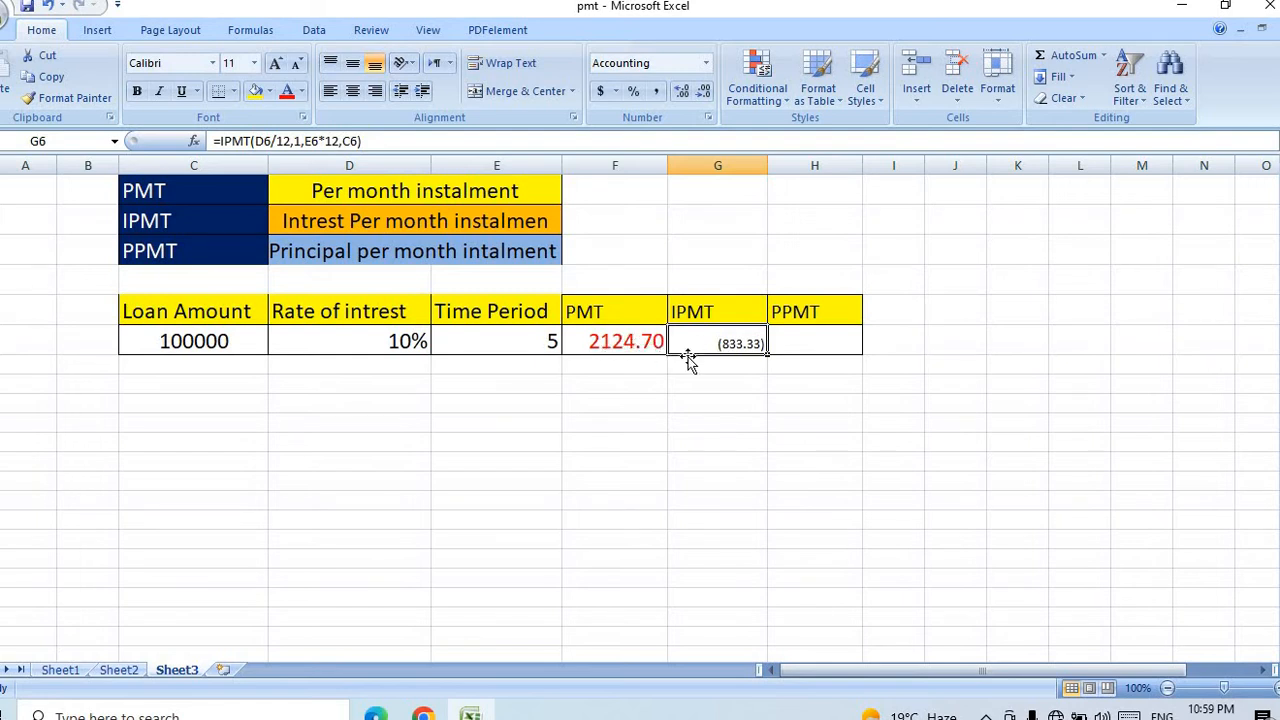
Copy the formatting of the PMT result in F6 onto the IPMT result in G6.
{"action": "left_click", "coordinate": [626, 347]}
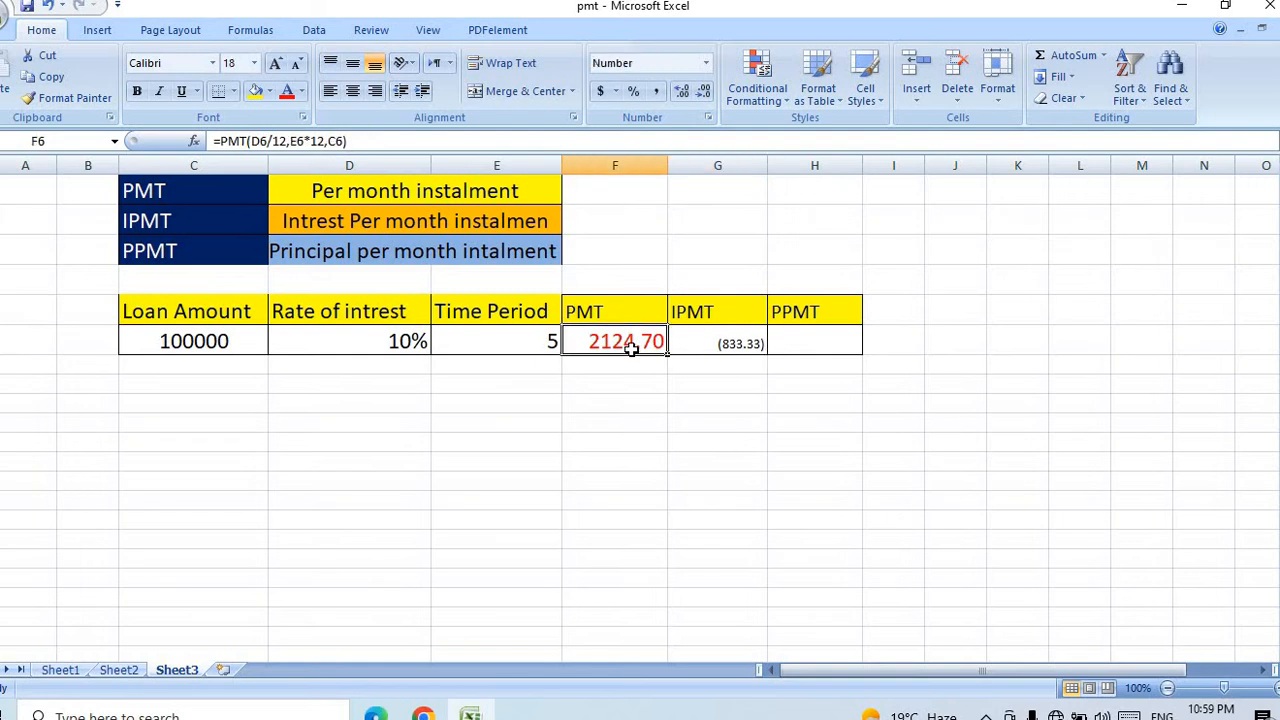
{"action": "left_click", "coordinate": [32, 105]}
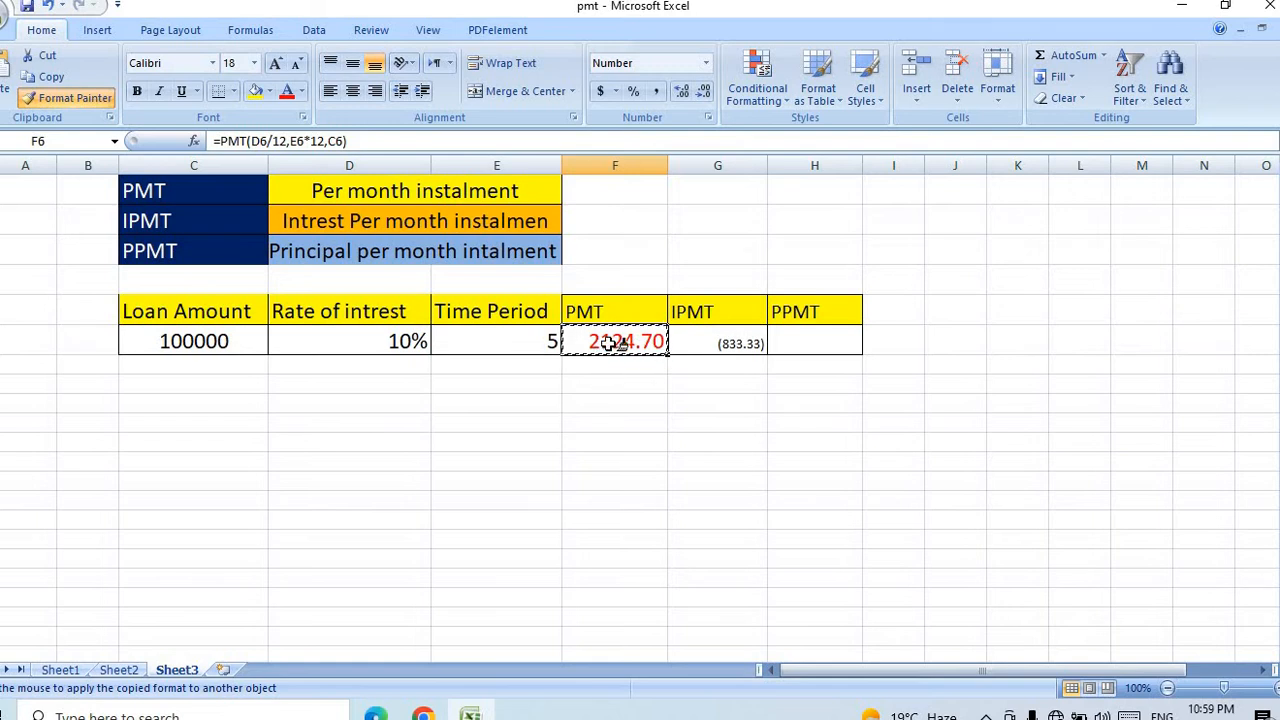
{"action": "left_click", "coordinate": [692, 344]}
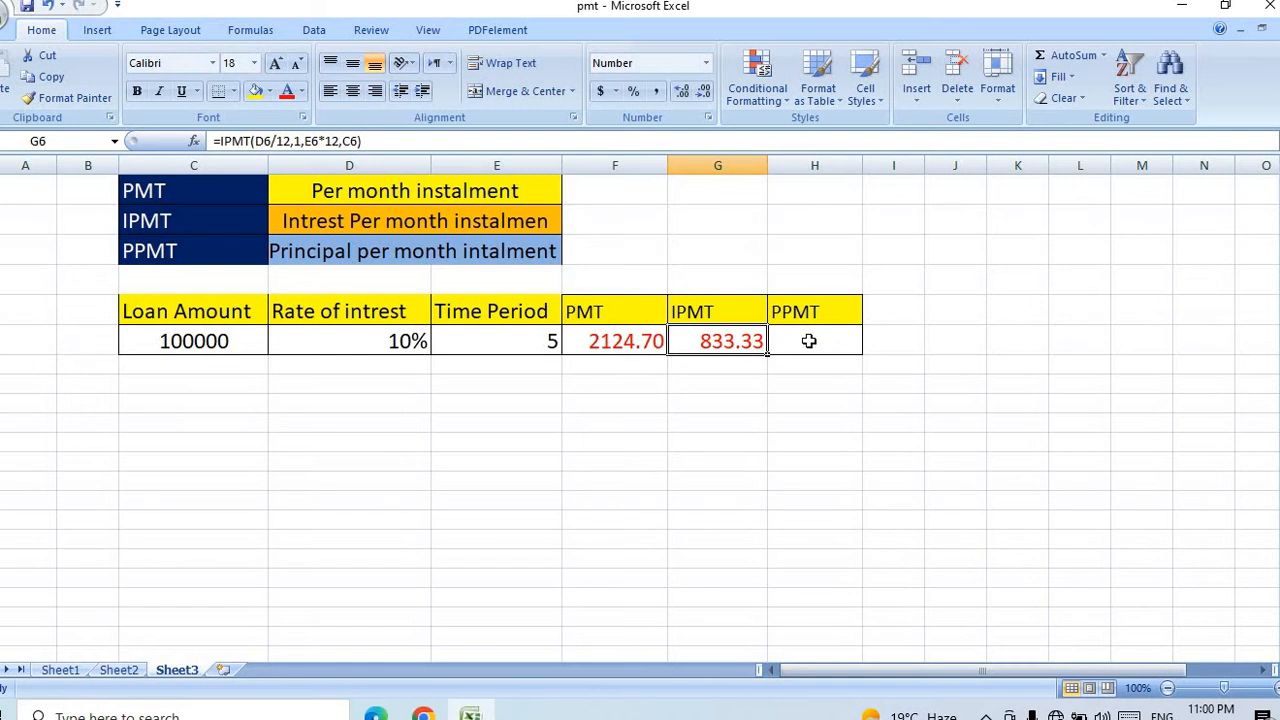
Enter the formula =PPMT(D6/12,1,E6*12,C6) in cell H6 to calculate the first month's principal portion.
{"action": "left_click", "coordinate": [808, 341]}
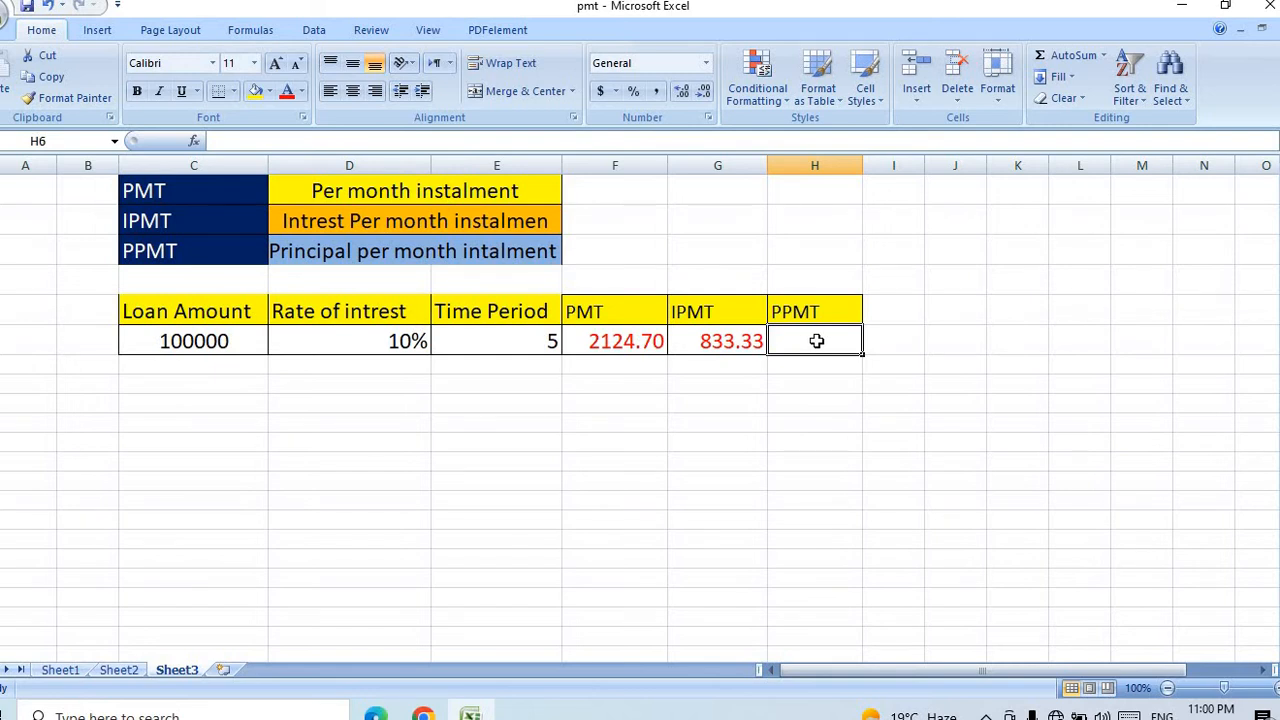
{"action": "type", "text": "="}
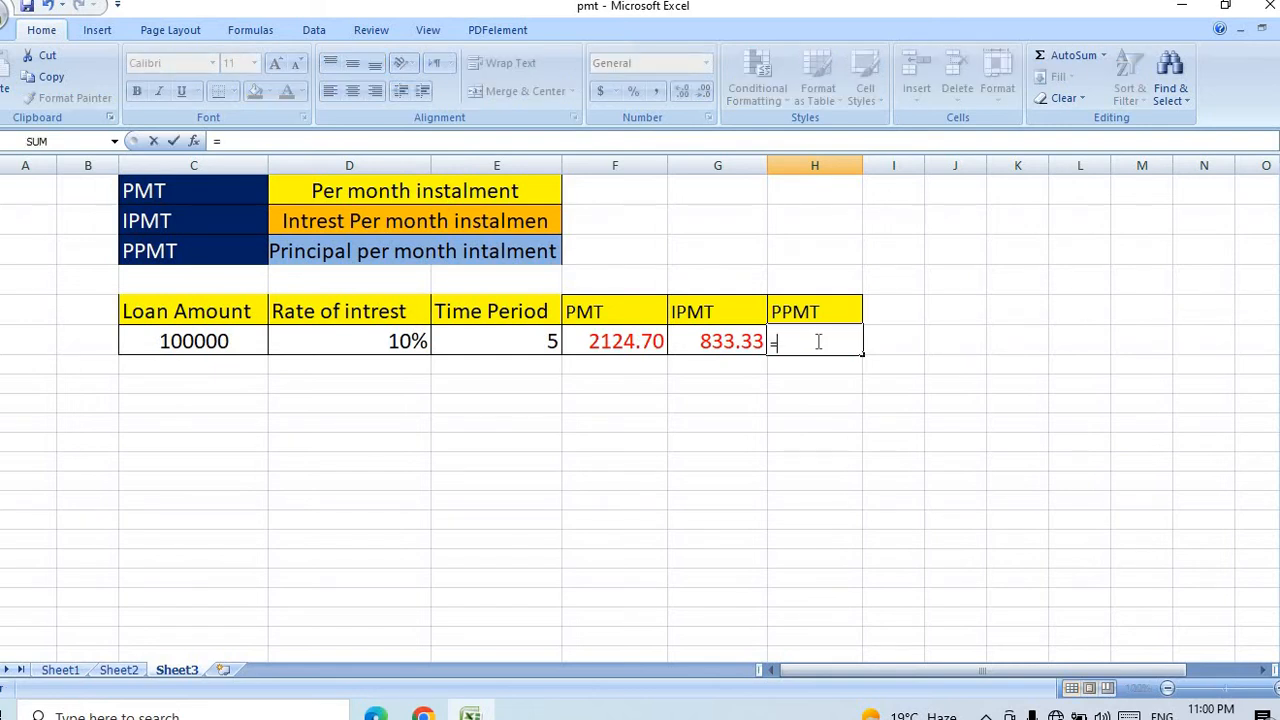
{"action": "type", "text": "p"}
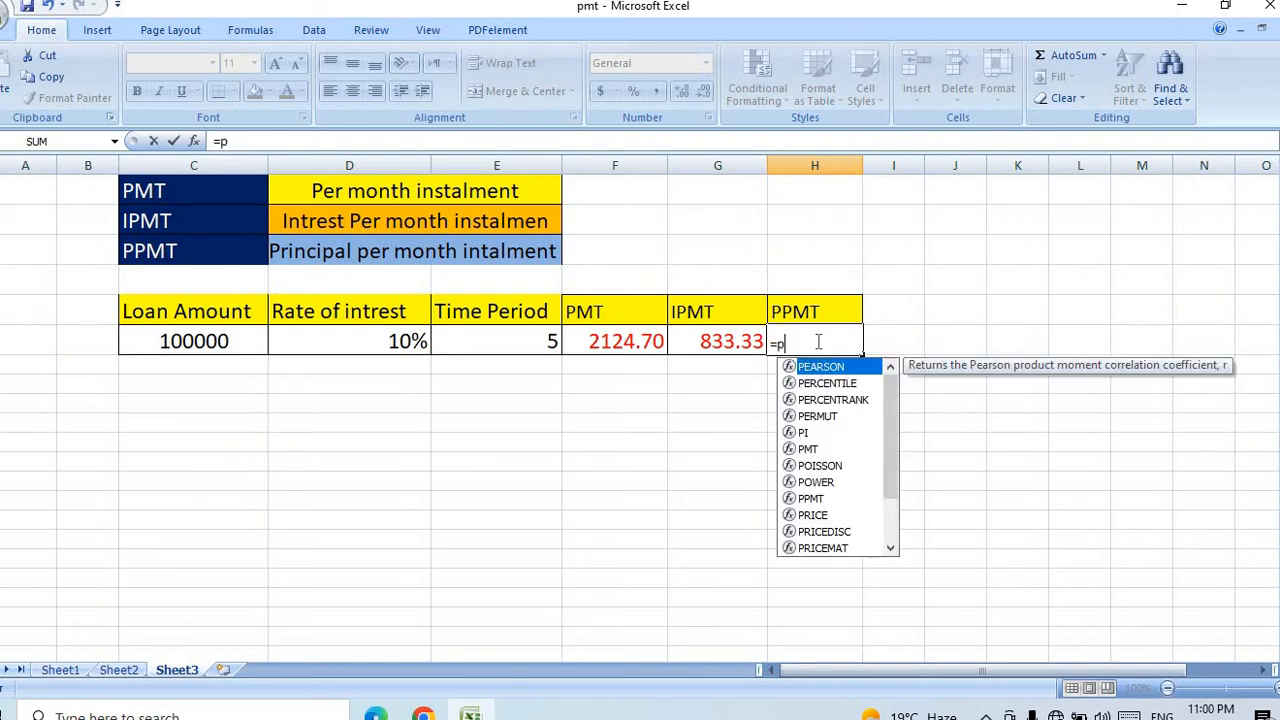
{"action": "type", "text": "p"}
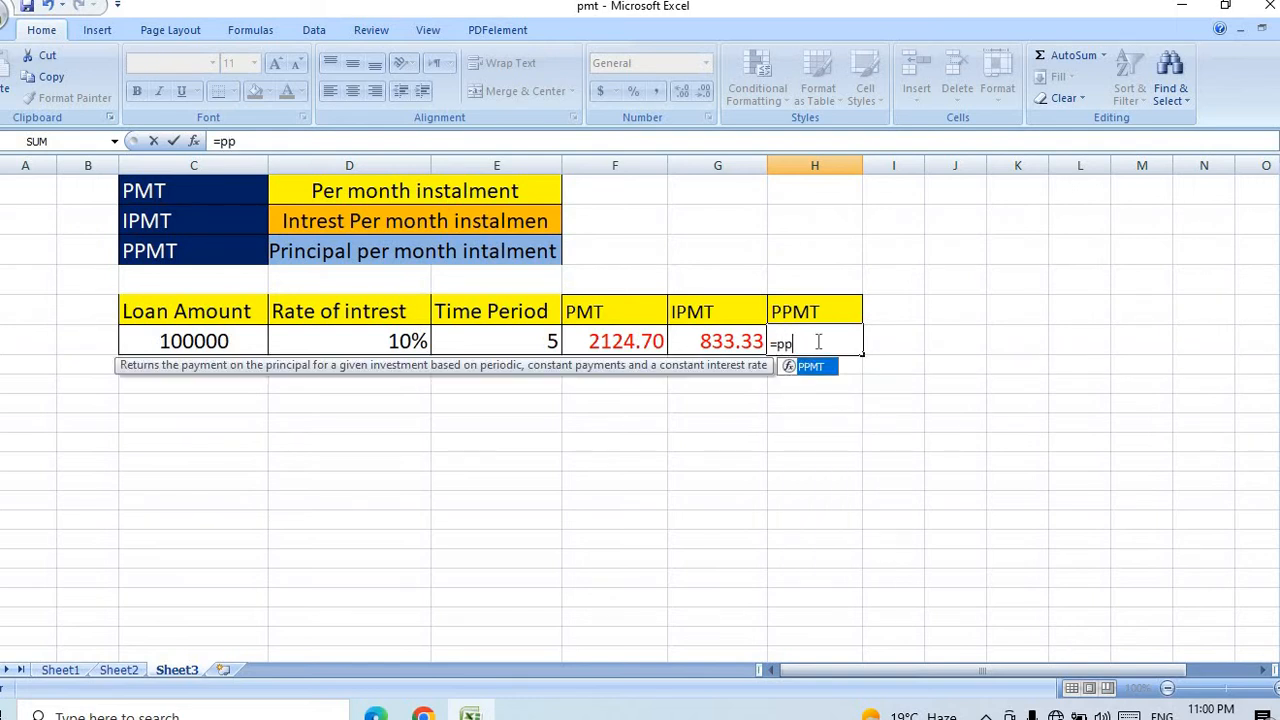
{"action": "type", "text": "mt"}
{"action": "type", "text": "("}
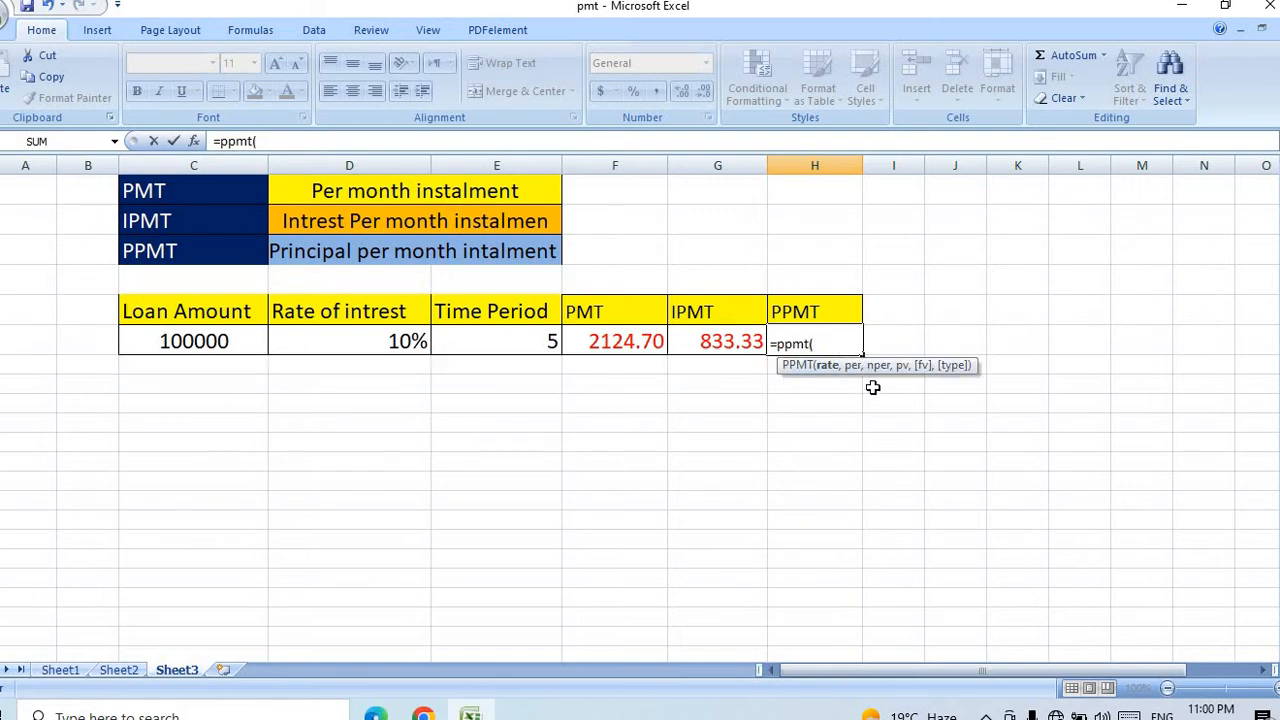
{"action": "left_click", "coordinate": [398, 342]}
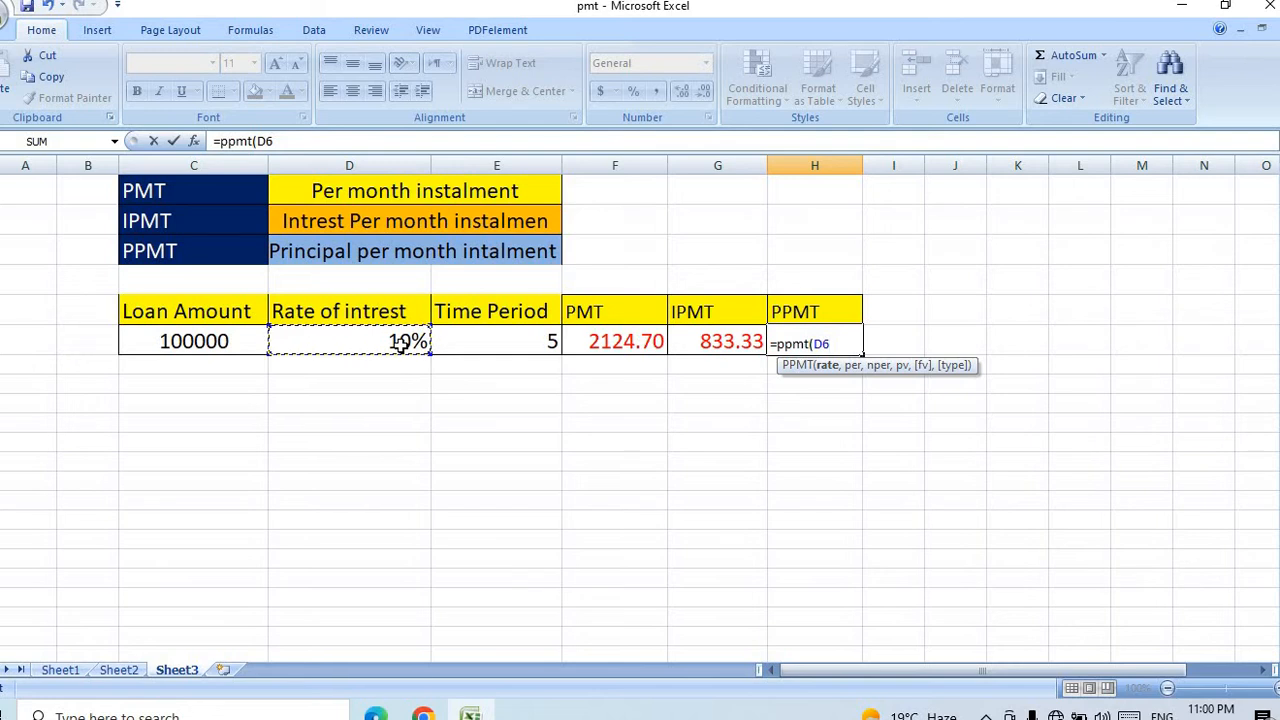
{"action": "type", "text": "/12"}
{"action": "type", "text": ","}
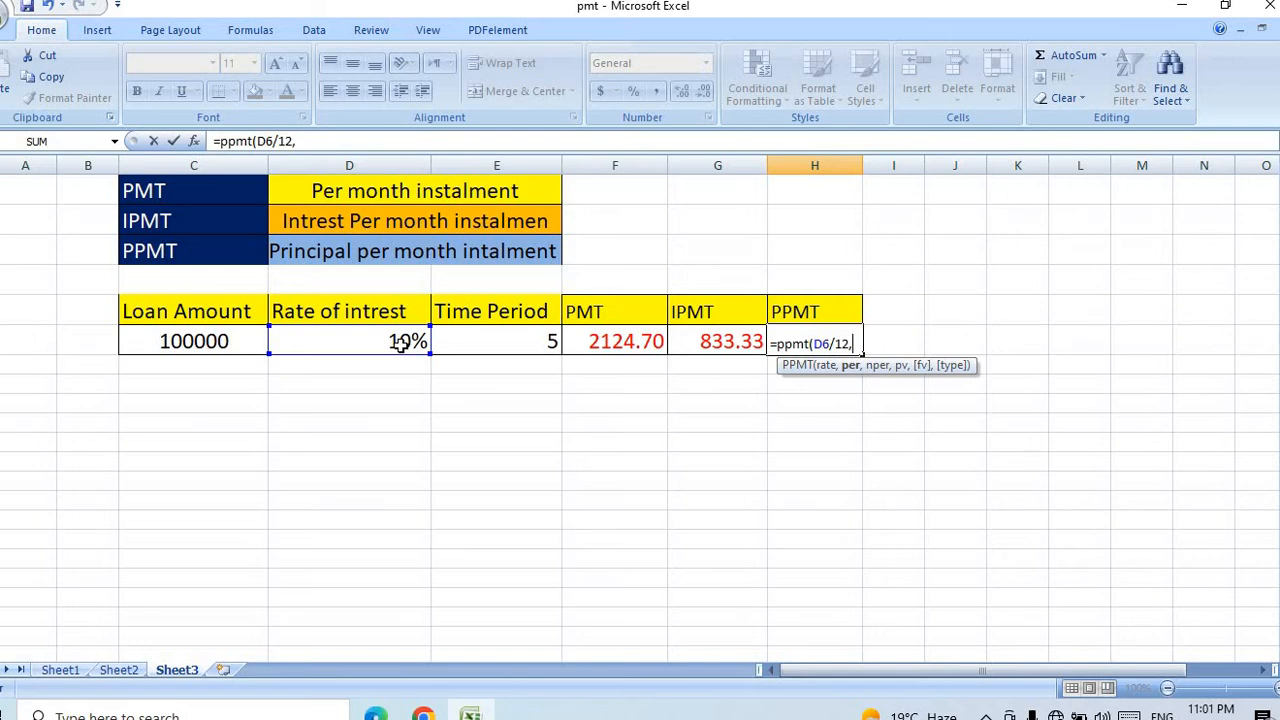
{"action": "type", "text": "1,"}
{"action": "left_click", "coordinate": [523, 343]}
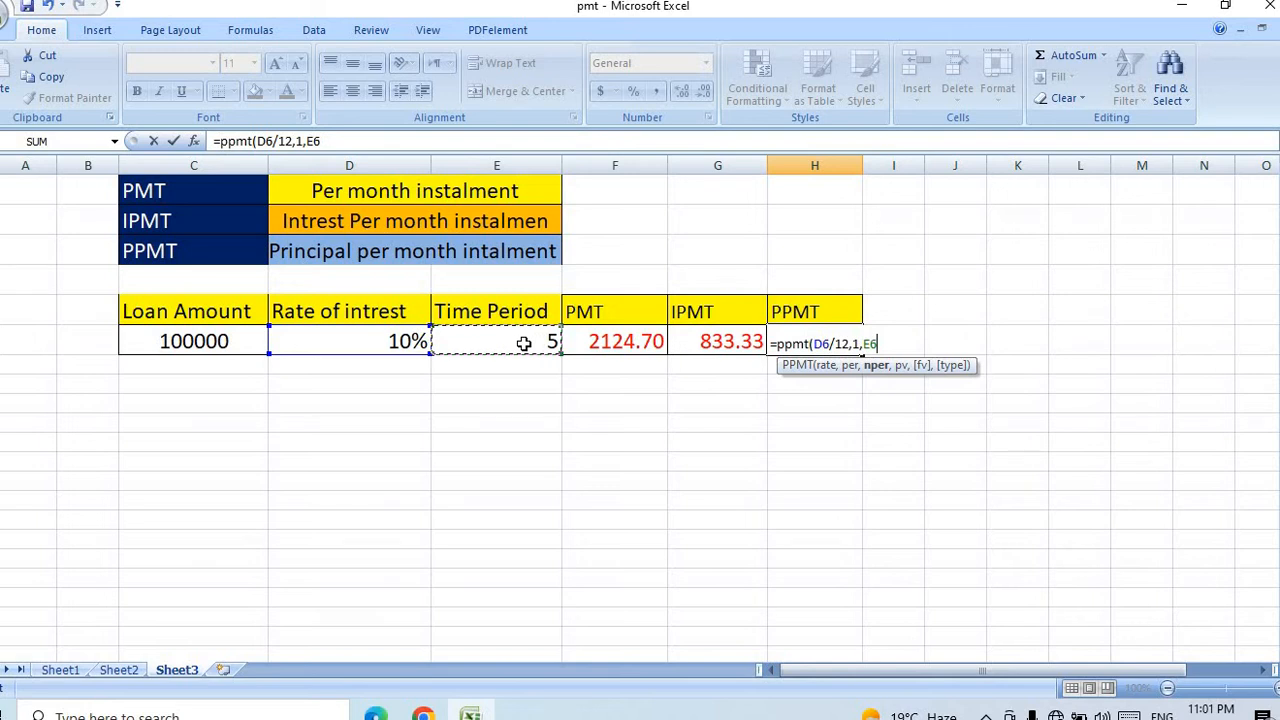
{"action": "type", "text": "*"}
{"action": "type", "text": "12"}
{"action": "type", "text": ","}
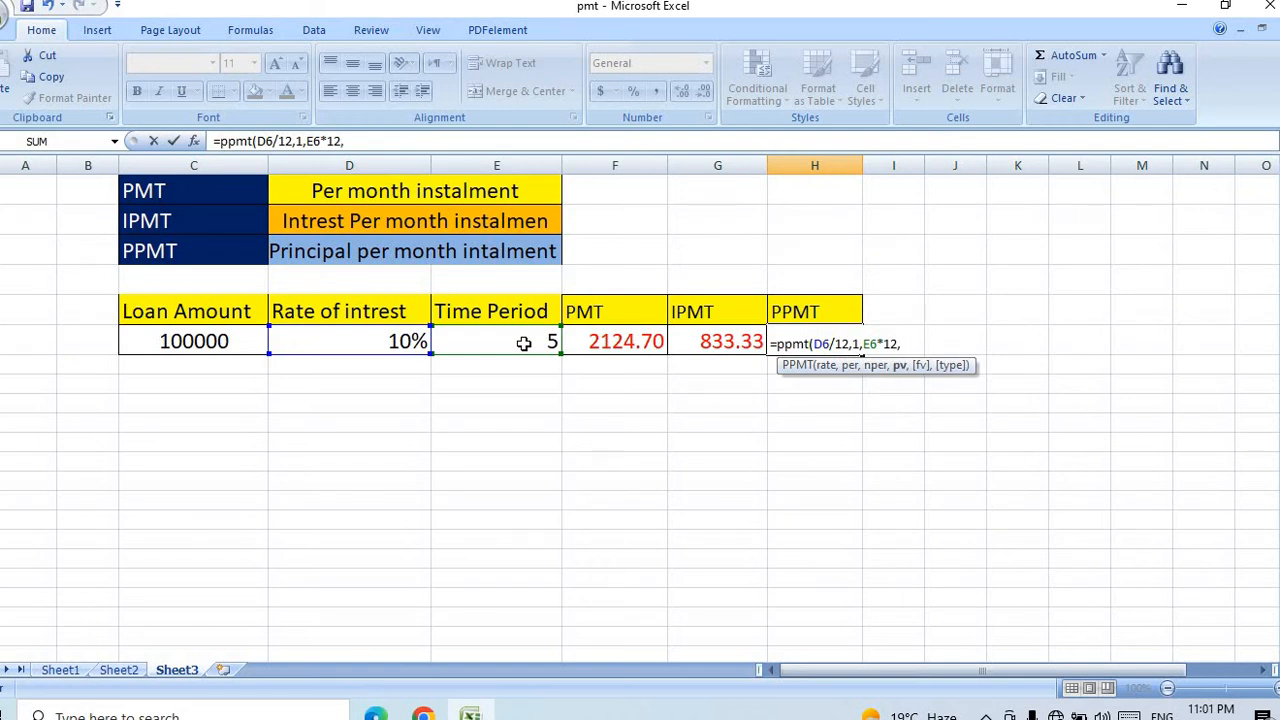
{"action": "left_click", "coordinate": [217, 342]}
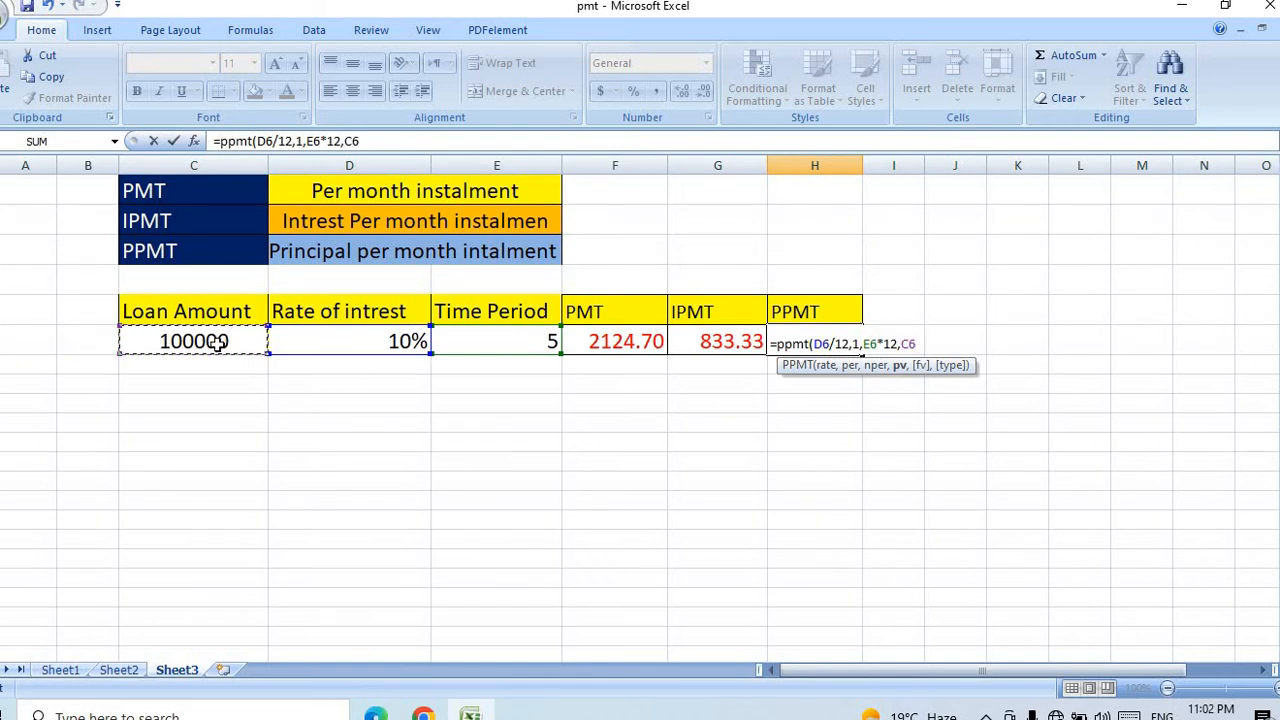
{"action": "type", "text": ")"}
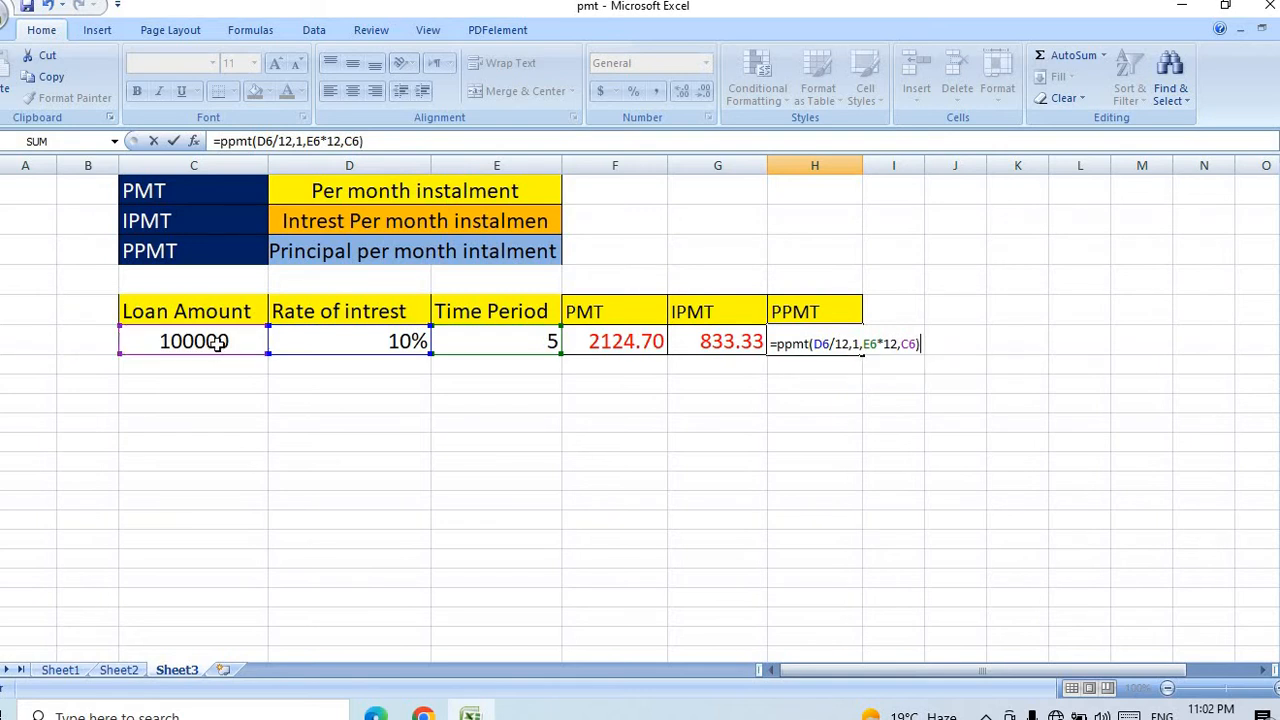
{"action": "key", "text": "Return"}
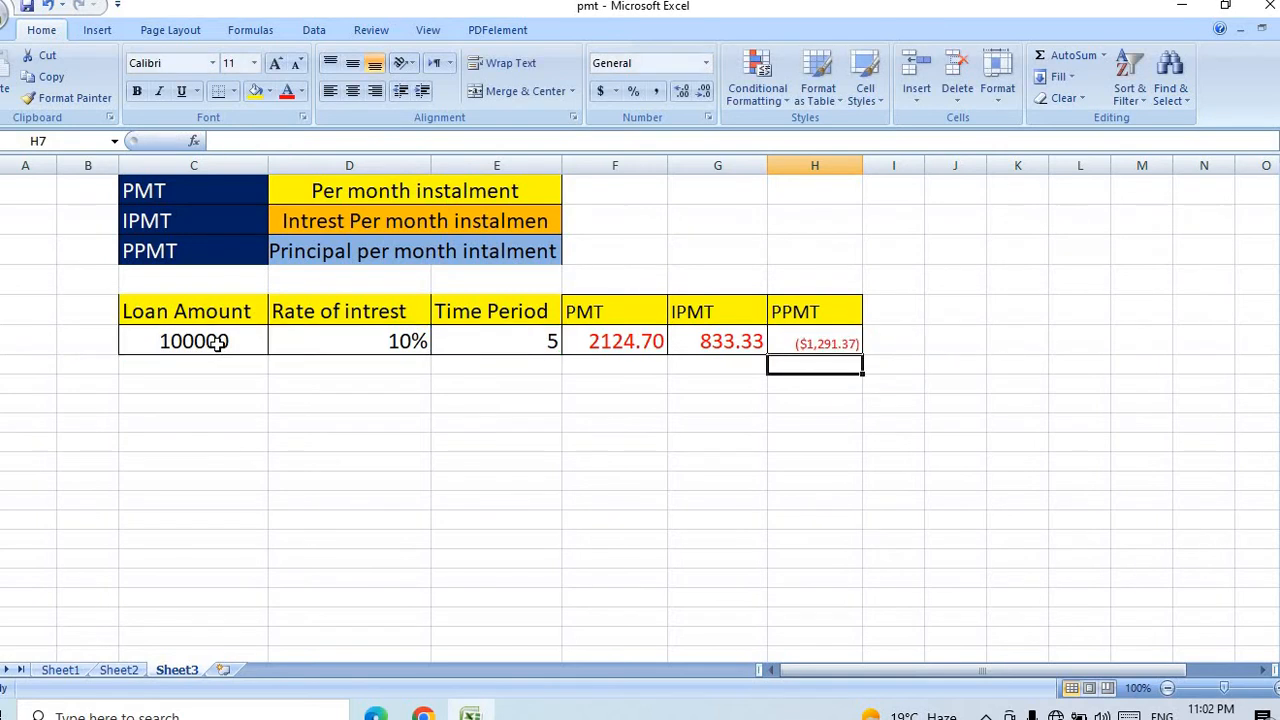
Apply the comma number style to the PPMT result in H6, and copy the IPMT cell G6's formatting onto it.
{"action": "left_click", "coordinate": [818, 345]}
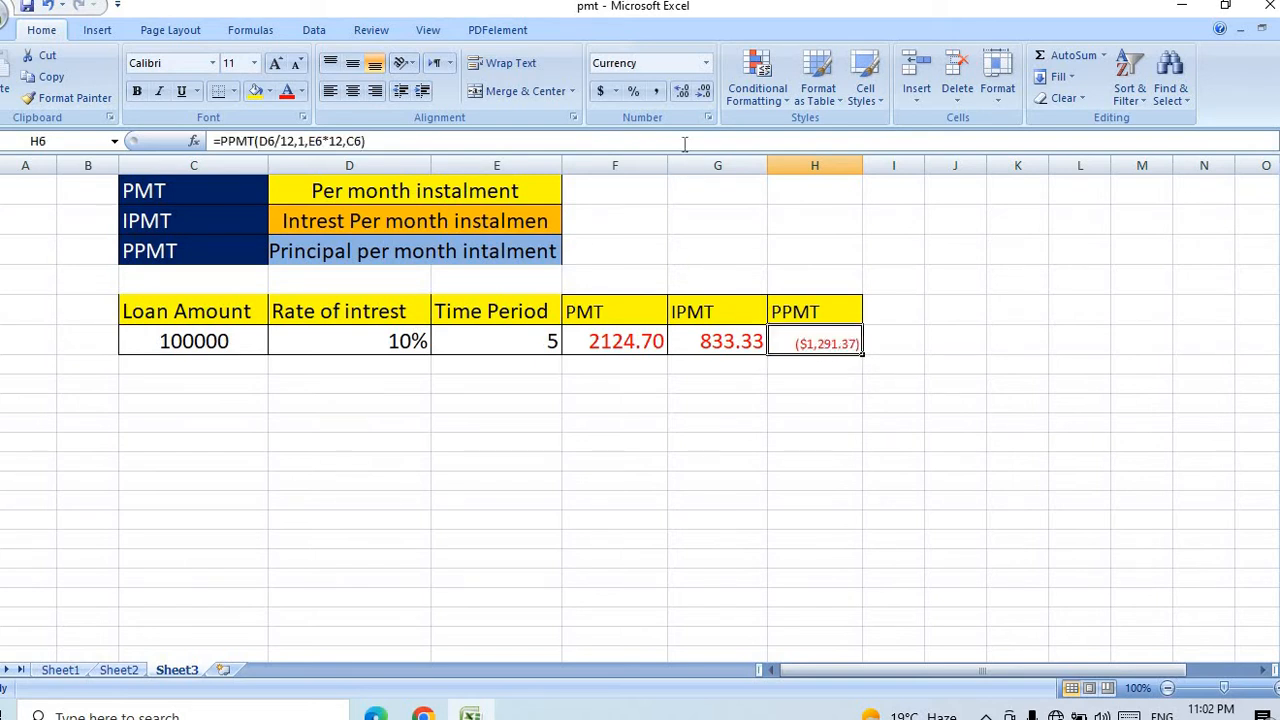
{"action": "left_click", "coordinate": [656, 91]}
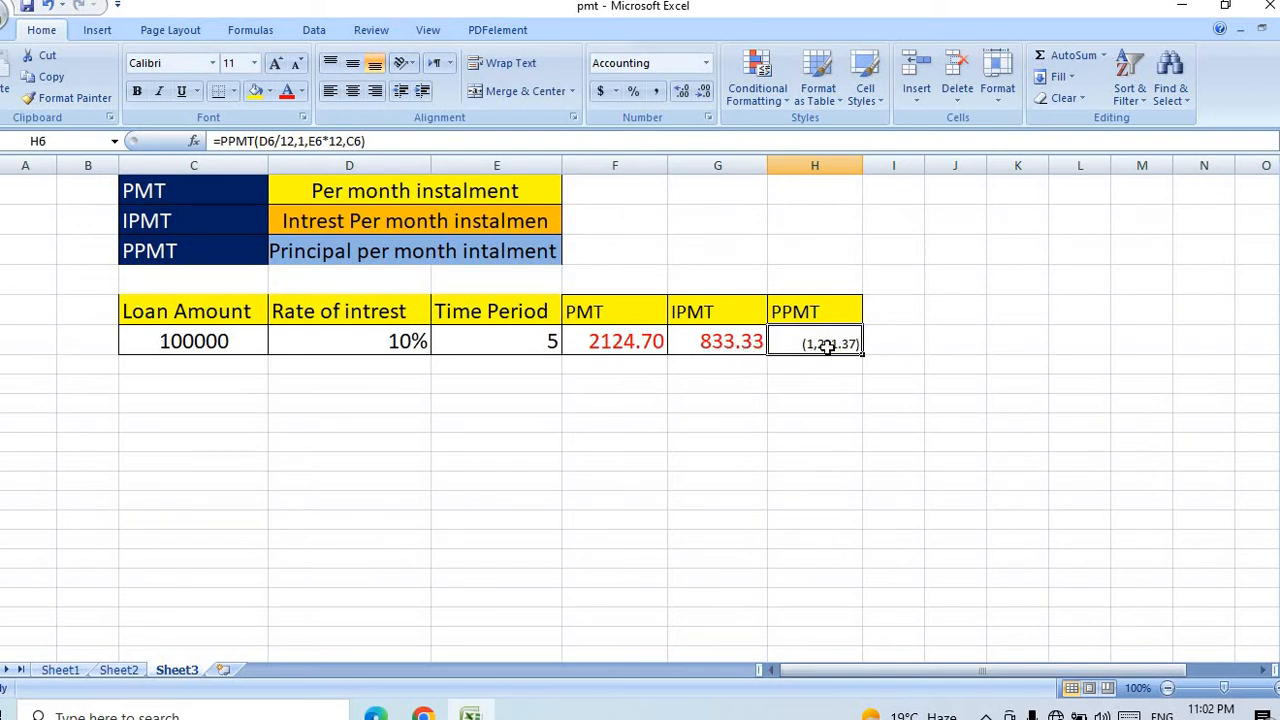
{"action": "left_click", "coordinate": [728, 346]}
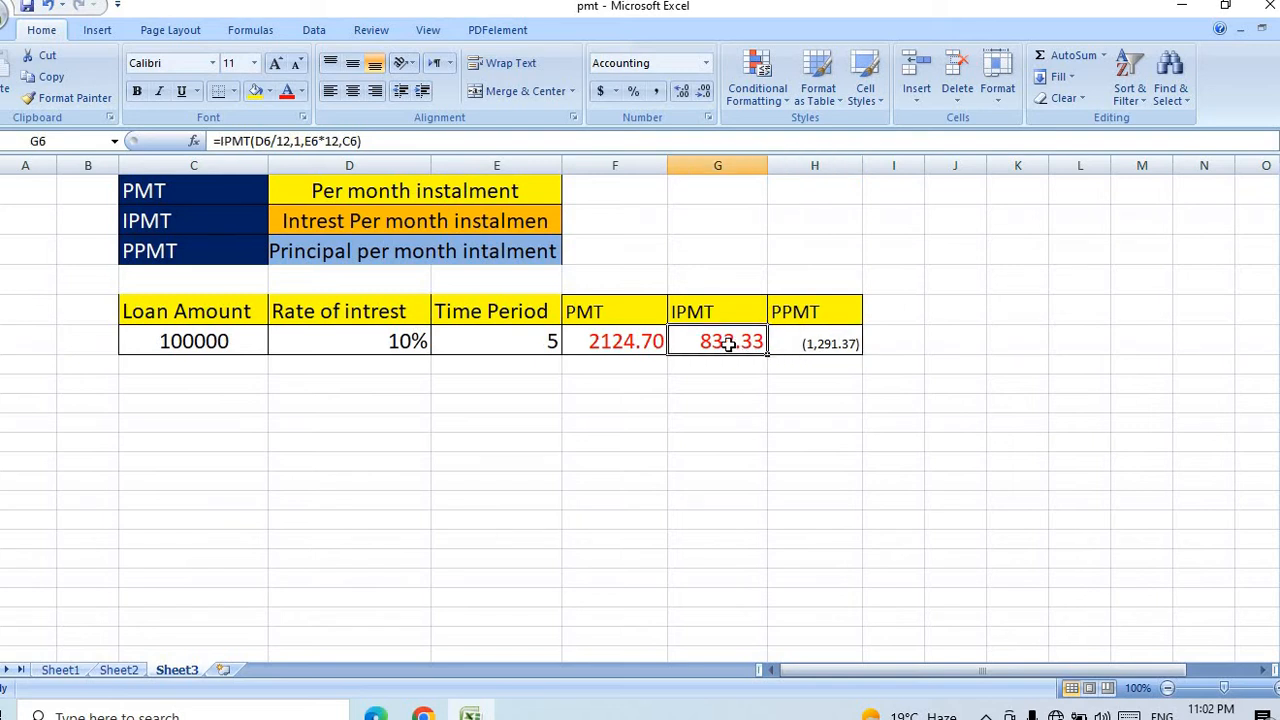
{"action": "left_click", "coordinate": [26, 100]}
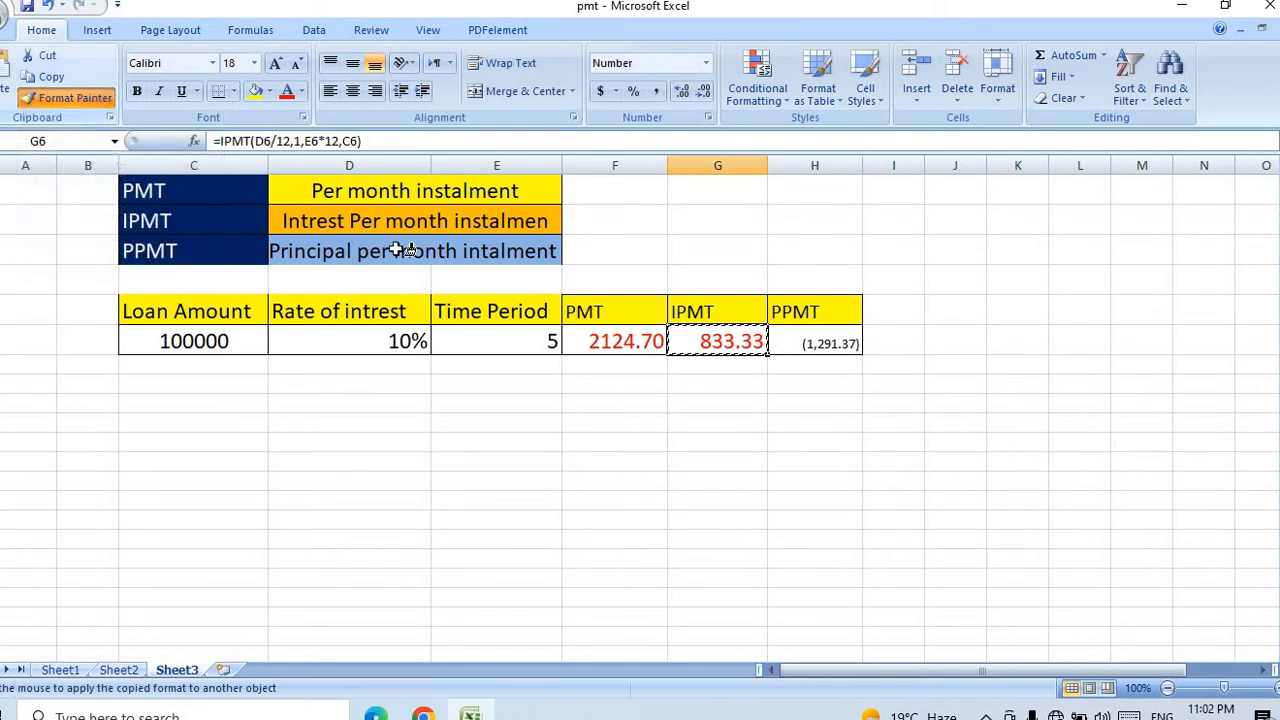
{"action": "left_click", "coordinate": [836, 342]}
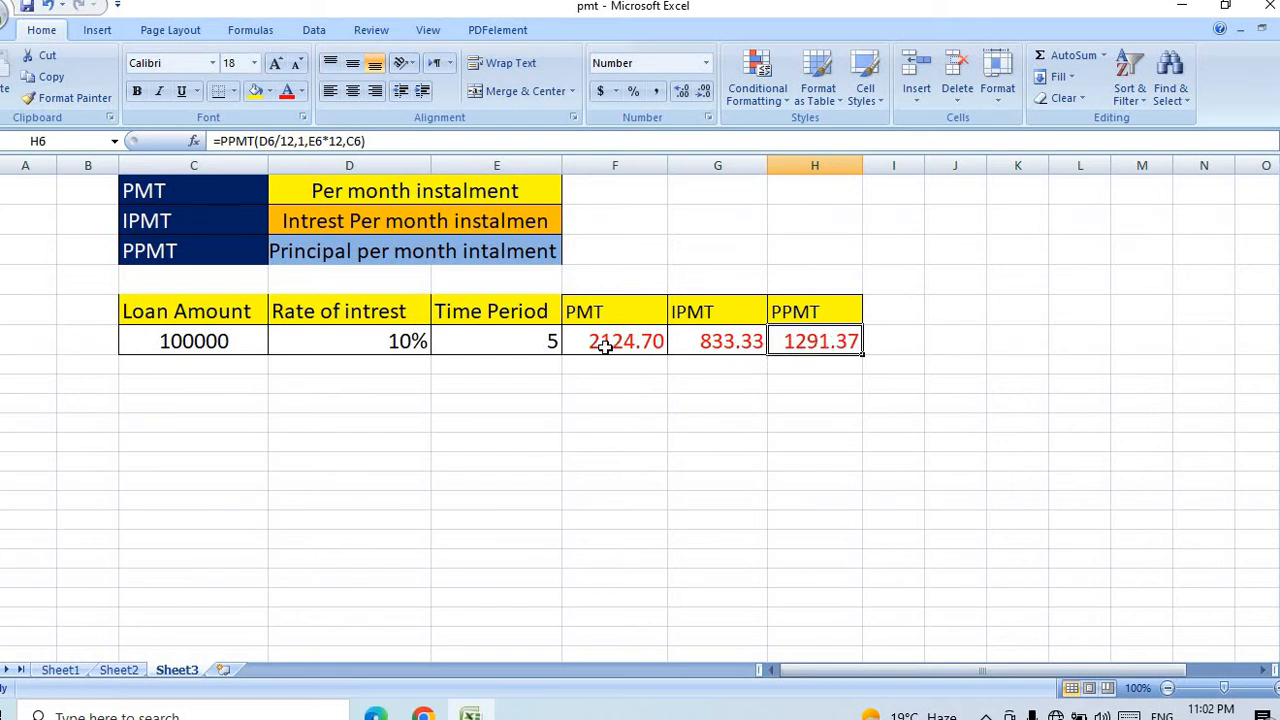
Enter the formula =H6+G6 in cell H10 to add the principal and interest portions.
{"action": "left_click", "coordinate": [806, 427]}
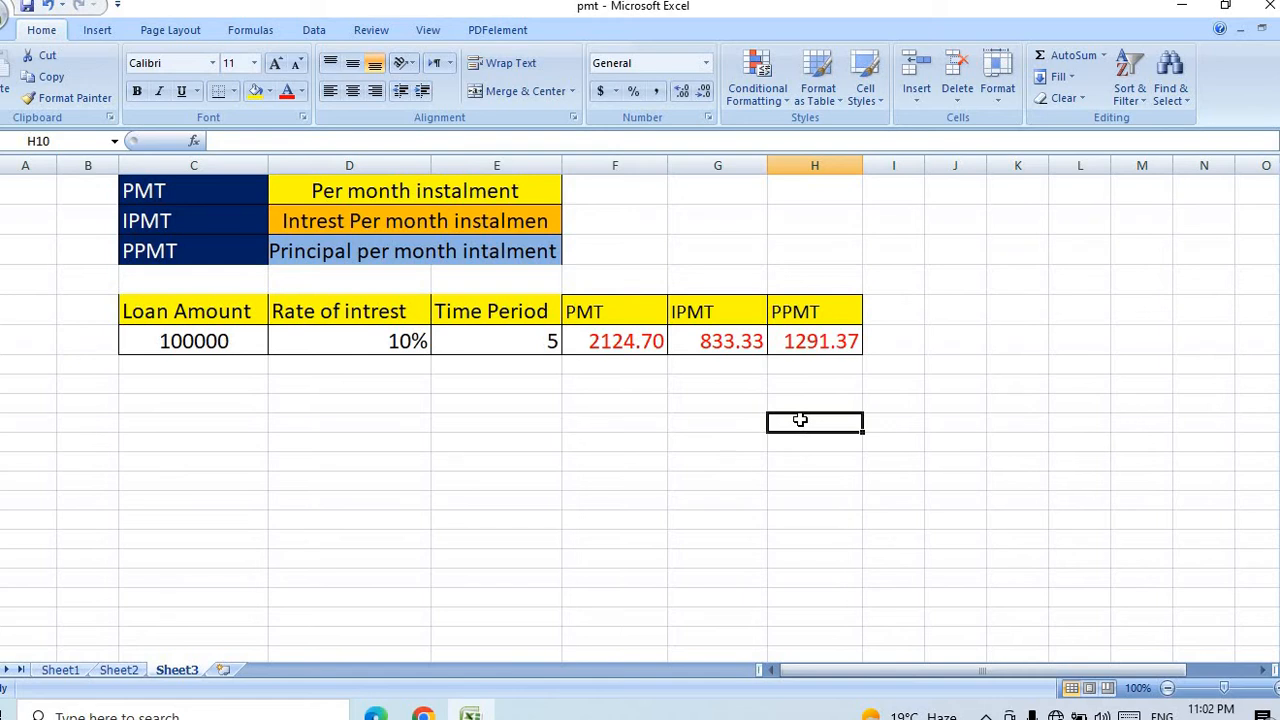
{"action": "type", "text": "="}
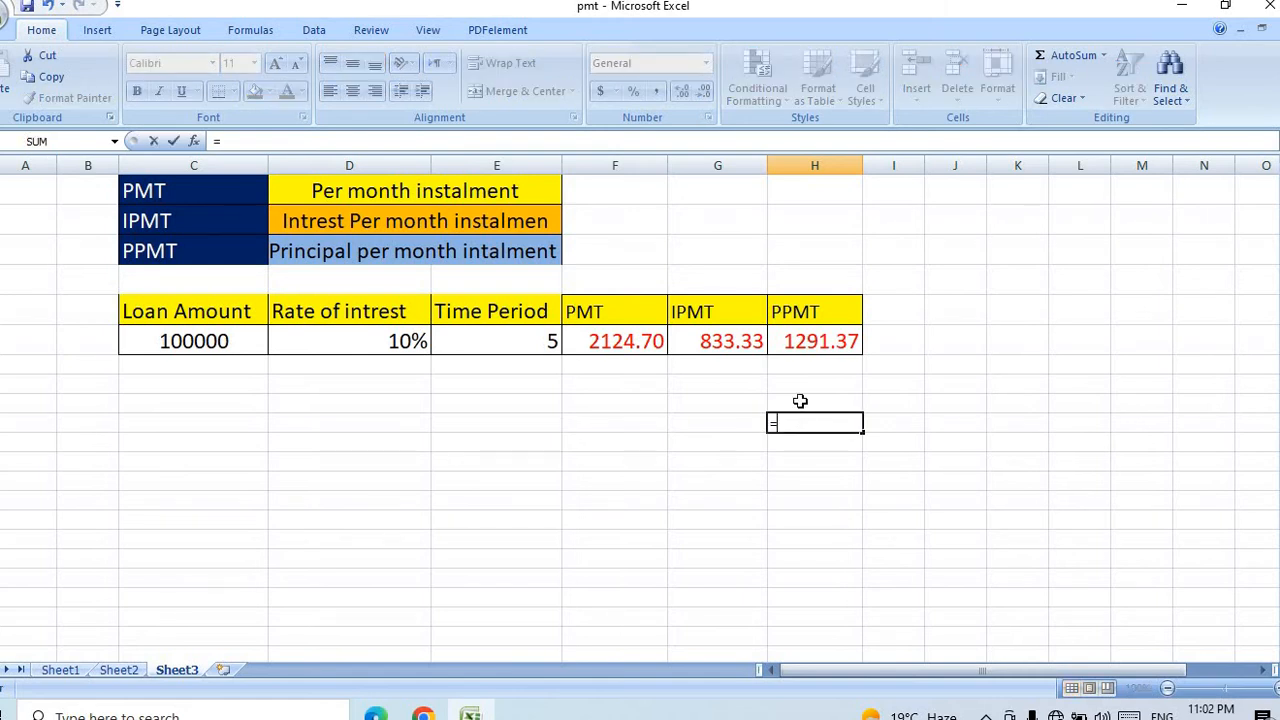
{"action": "left_click", "coordinate": [806, 341]}
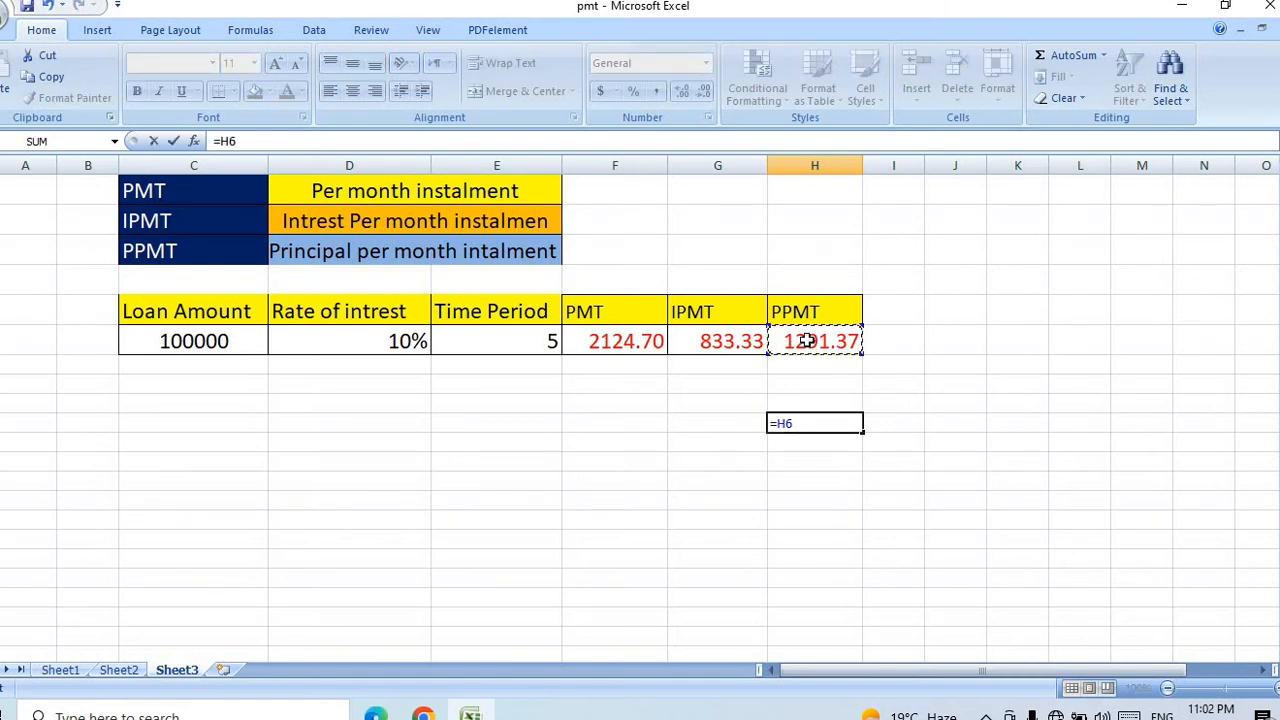
{"action": "type", "text": "+"}
{"action": "left_click", "coordinate": [747, 339]}
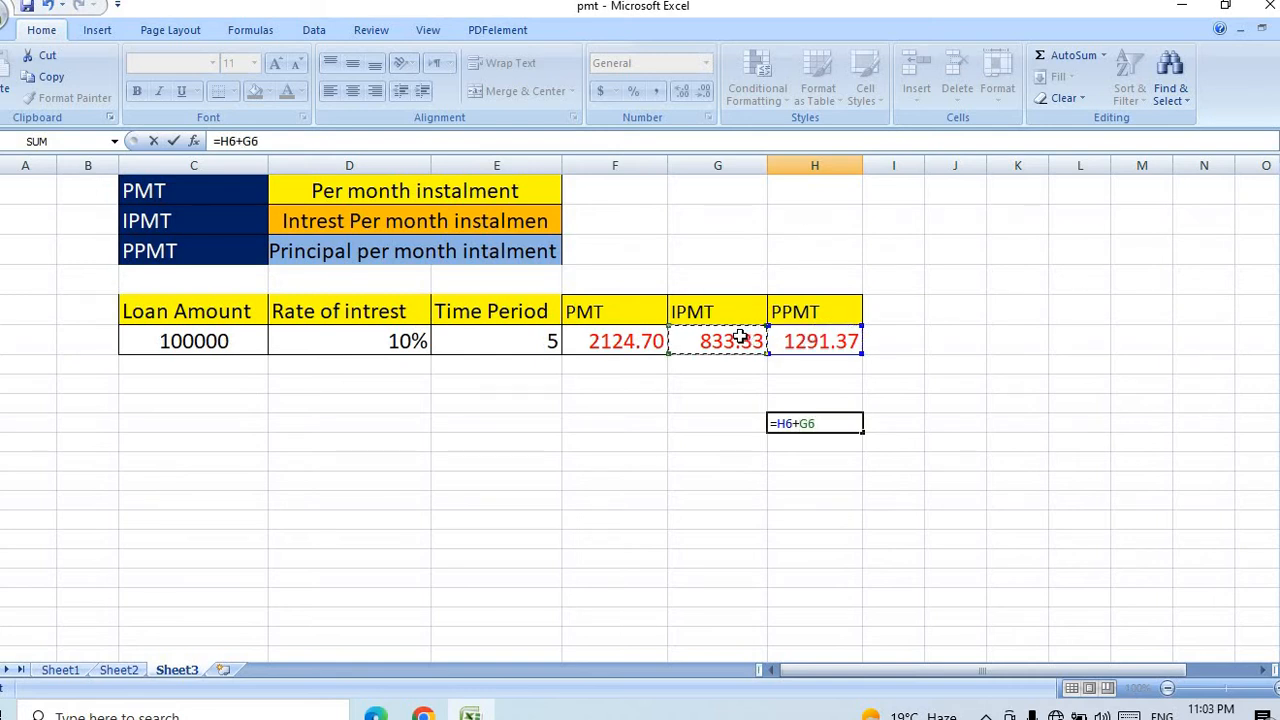
{"action": "key", "text": "Return"}
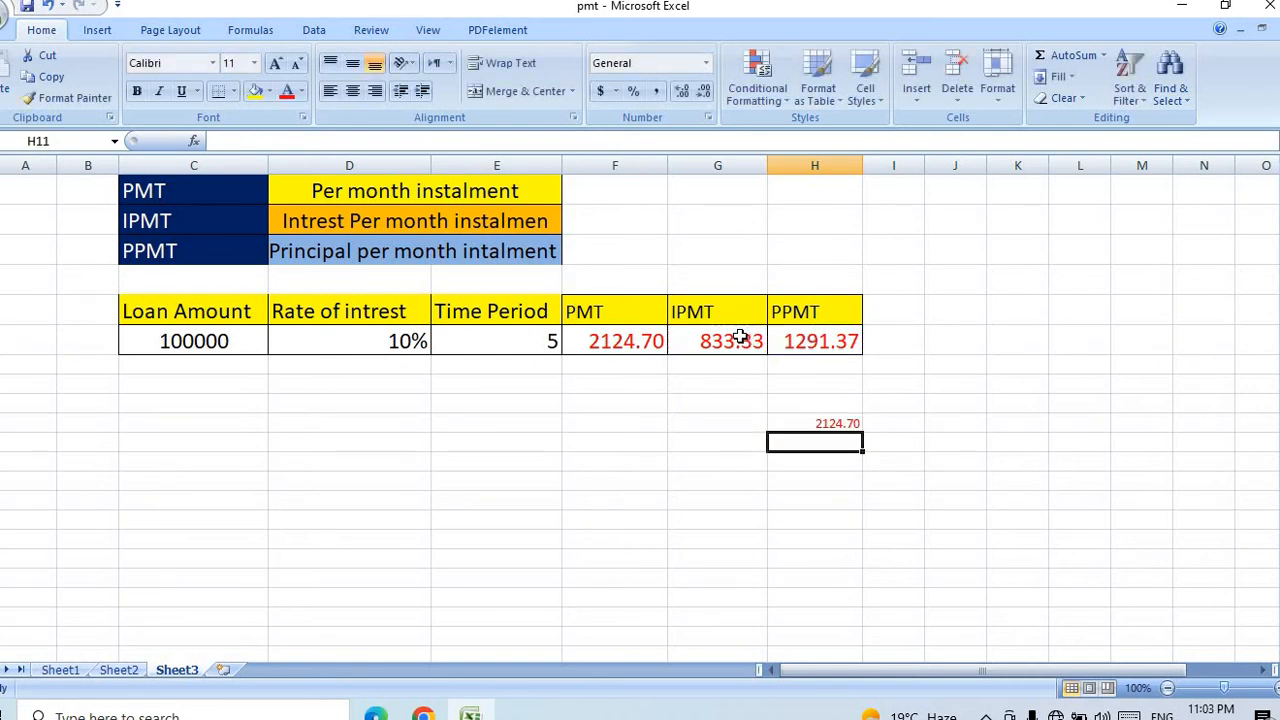
Apply the comma number style to the sum in H10, and copy the IPMT cell G6's formatting onto it.
{"action": "left_click", "coordinate": [837, 424]}
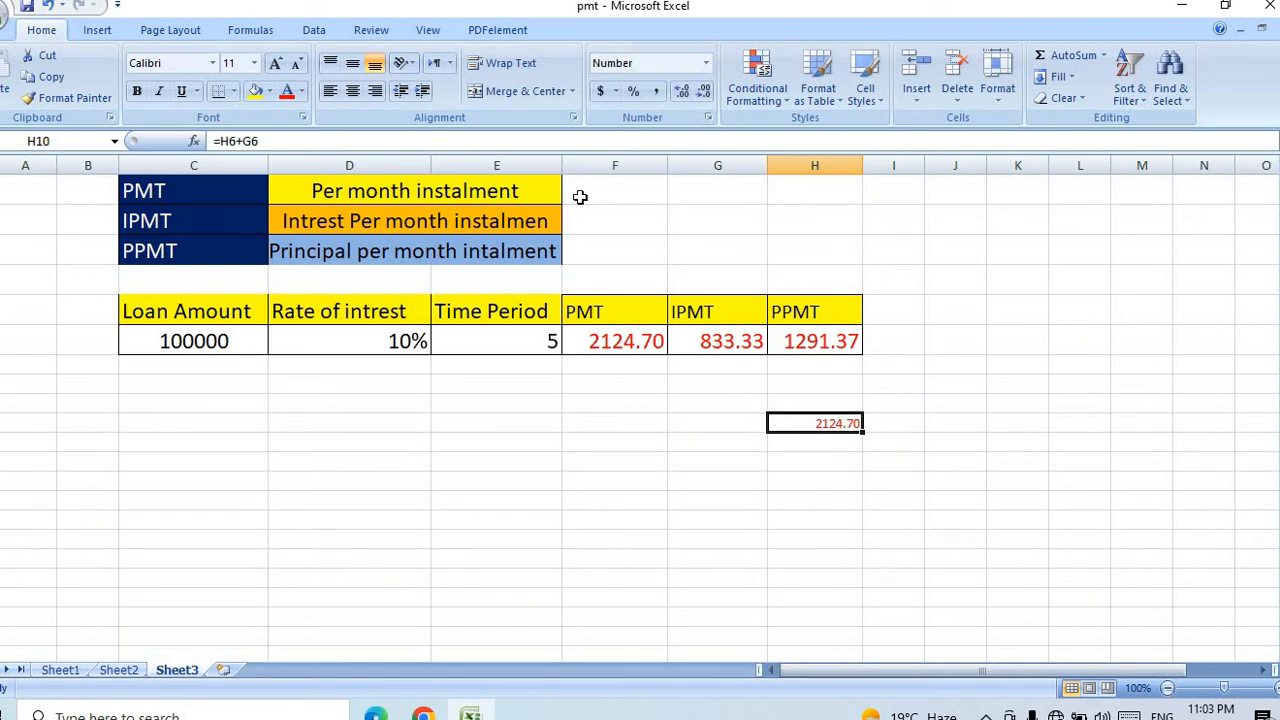
{"action": "left_click", "coordinate": [658, 92]}
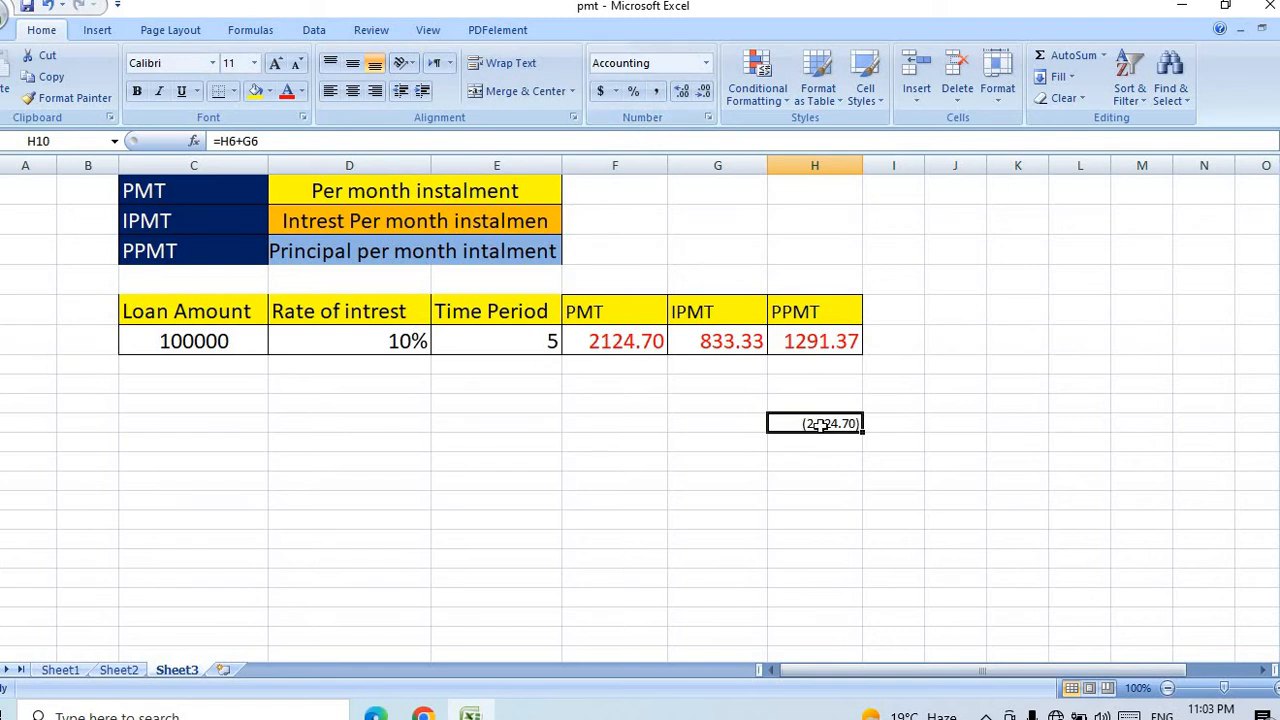
{"action": "left_click", "coordinate": [729, 344]}
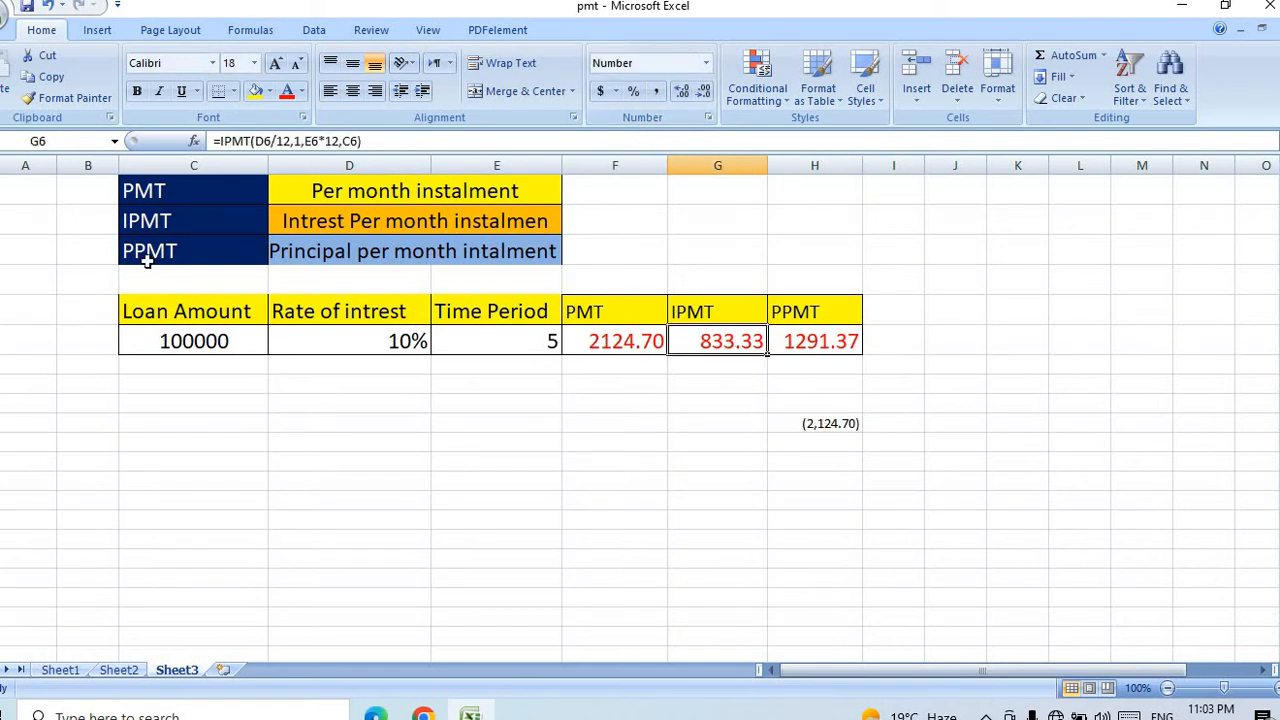
{"action": "left_click", "coordinate": [62, 97]}
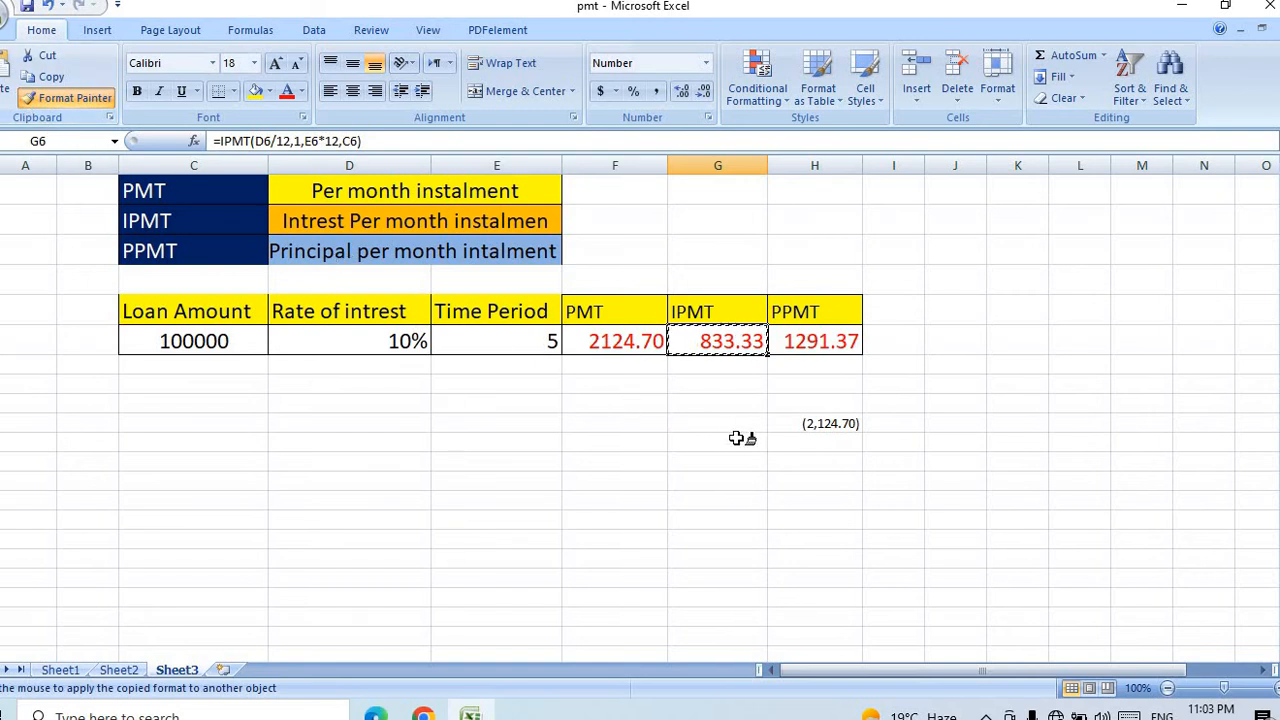
{"action": "left_click", "coordinate": [832, 425]}
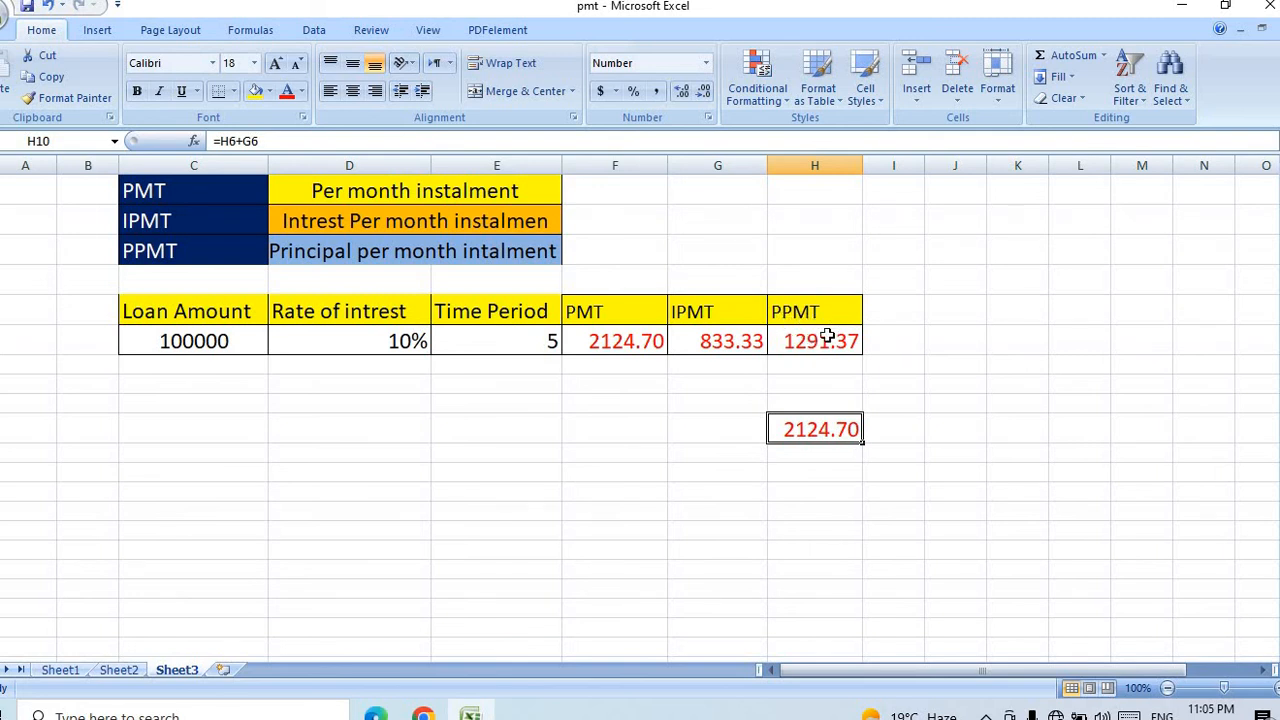
Set the loan amount in cell C6 to 200000.
{"action": "left_click", "coordinate": [236, 344]}
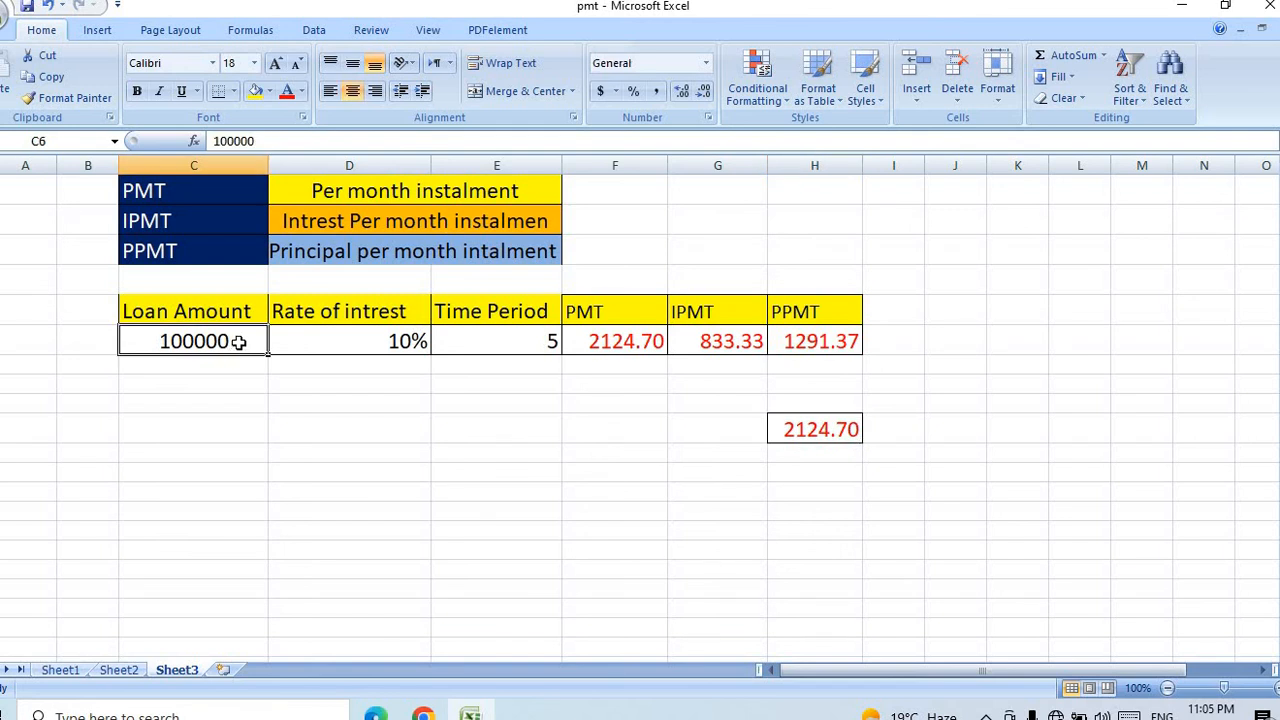
{"action": "key", "text": "BackSpace"}
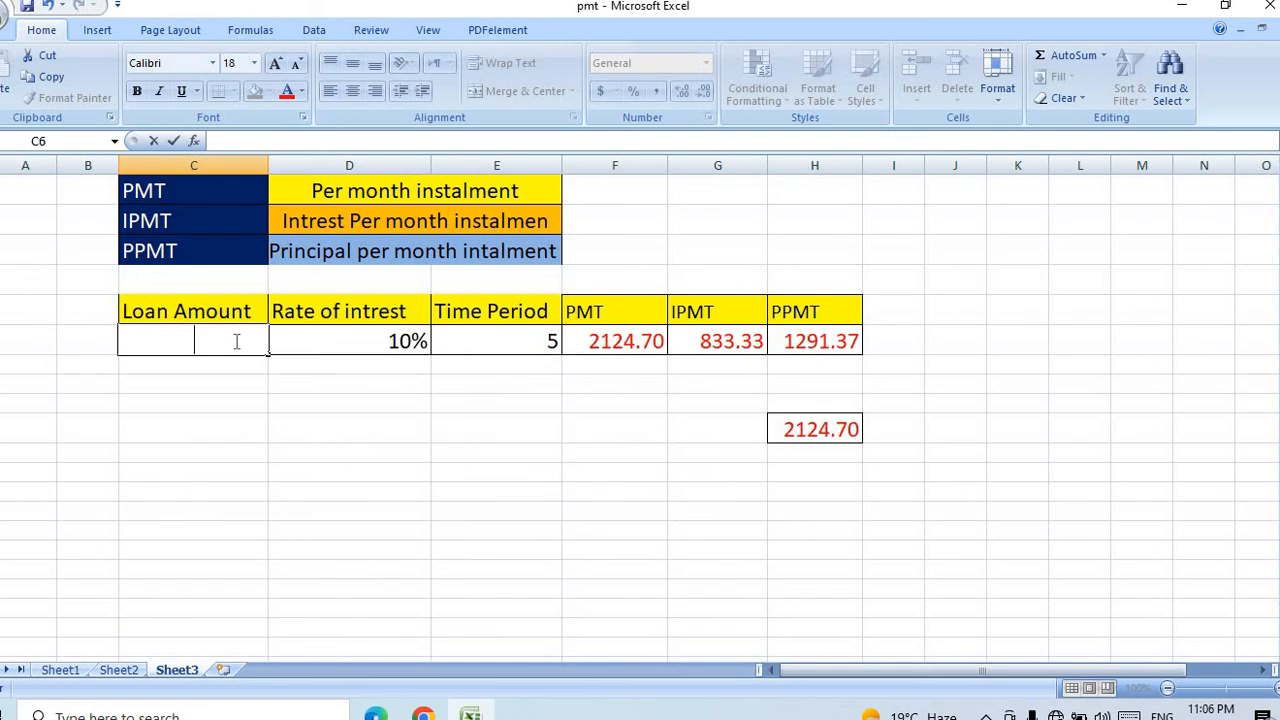
{"action": "type", "text": "2000"}
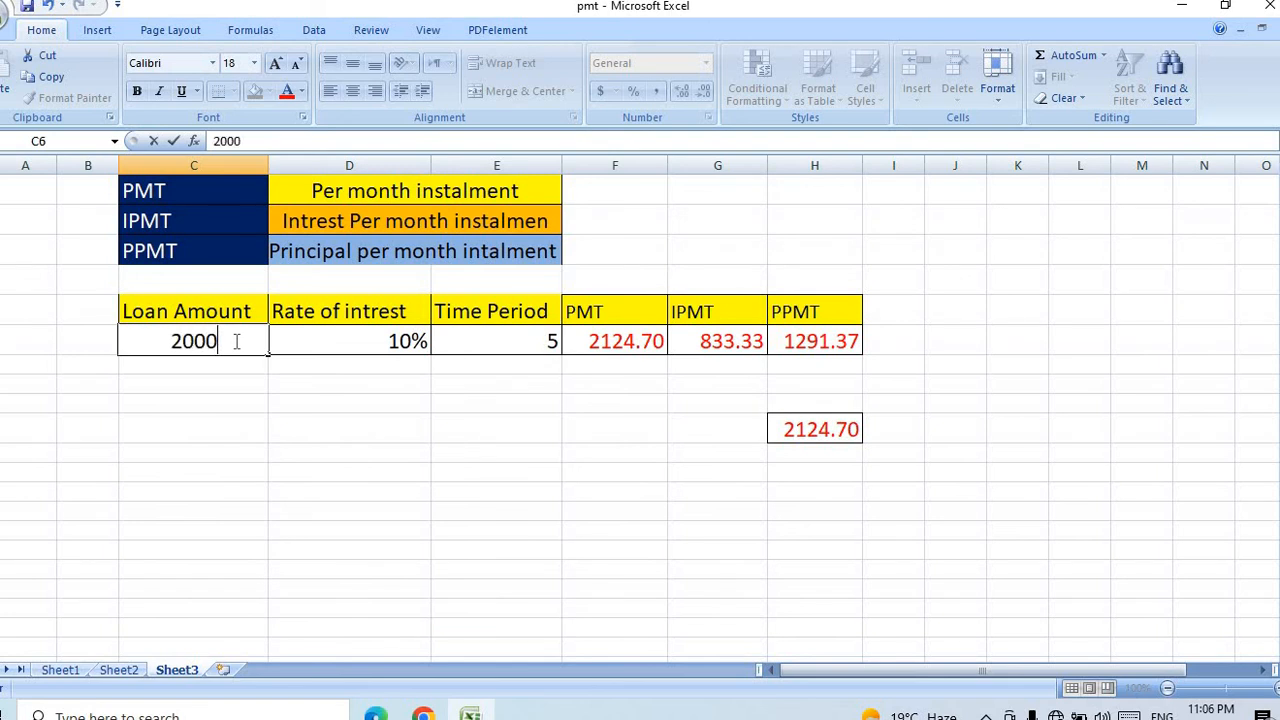
{"action": "type", "text": "00"}
{"action": "left_click", "coordinate": [370, 368]}
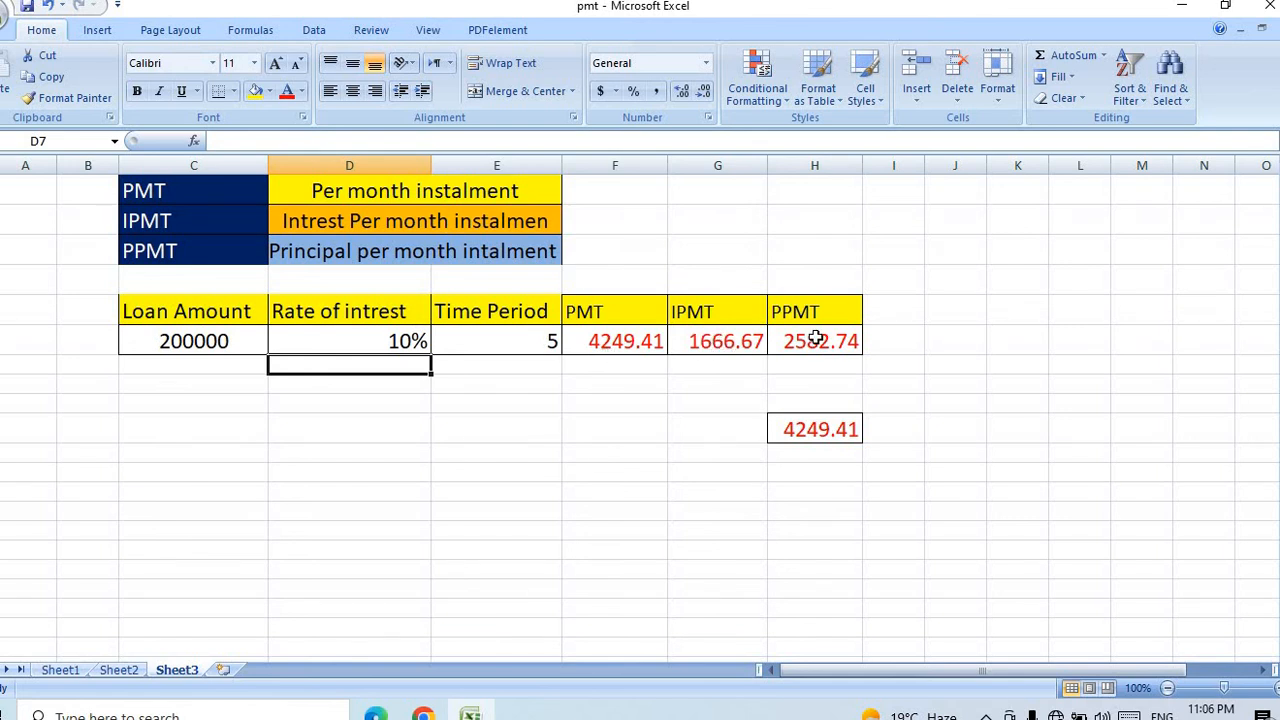
Set the loan amount in cell C6 to 400000.
{"action": "left_click", "coordinate": [236, 341]}
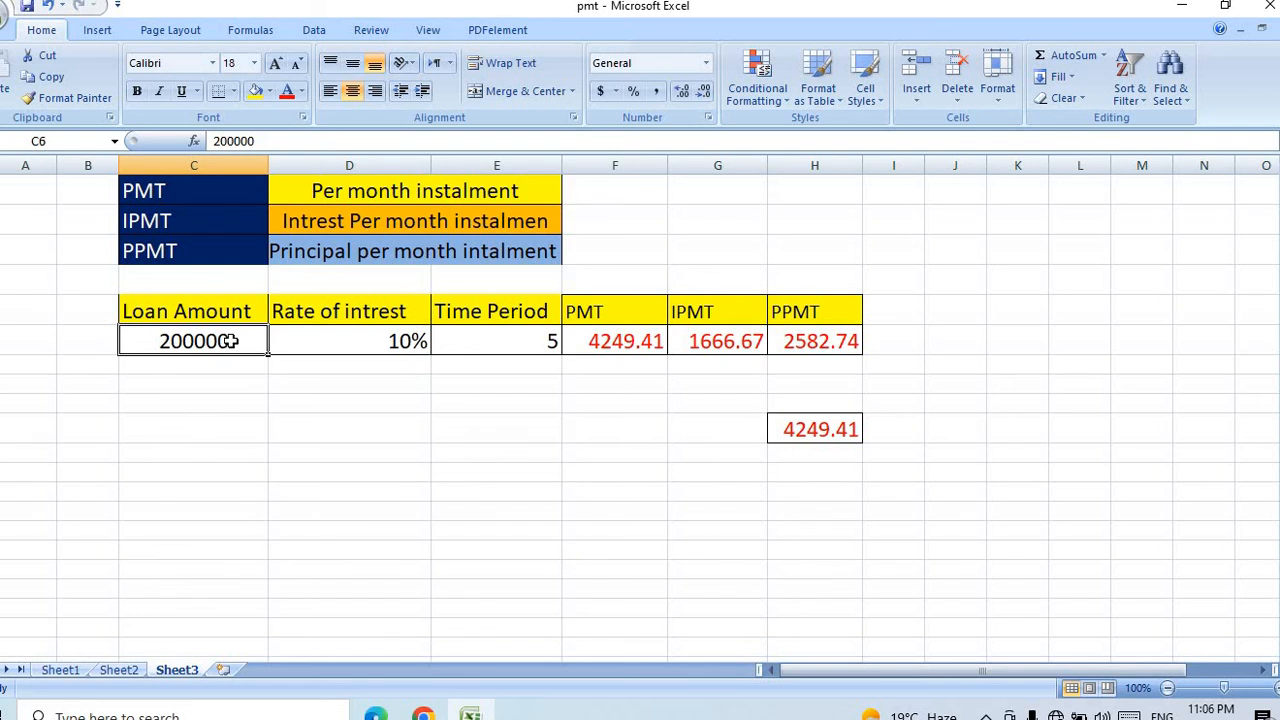
{"action": "key", "text": "BackSpace"}
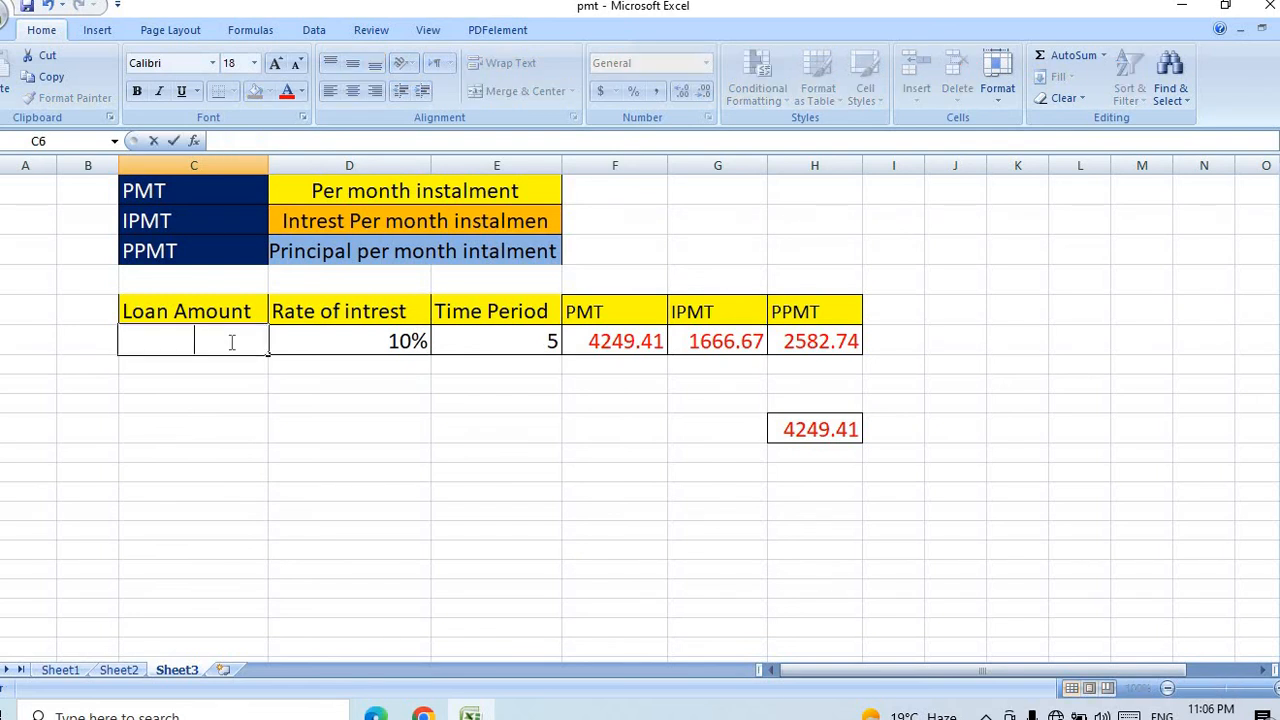
{"action": "type", "text": "400000"}
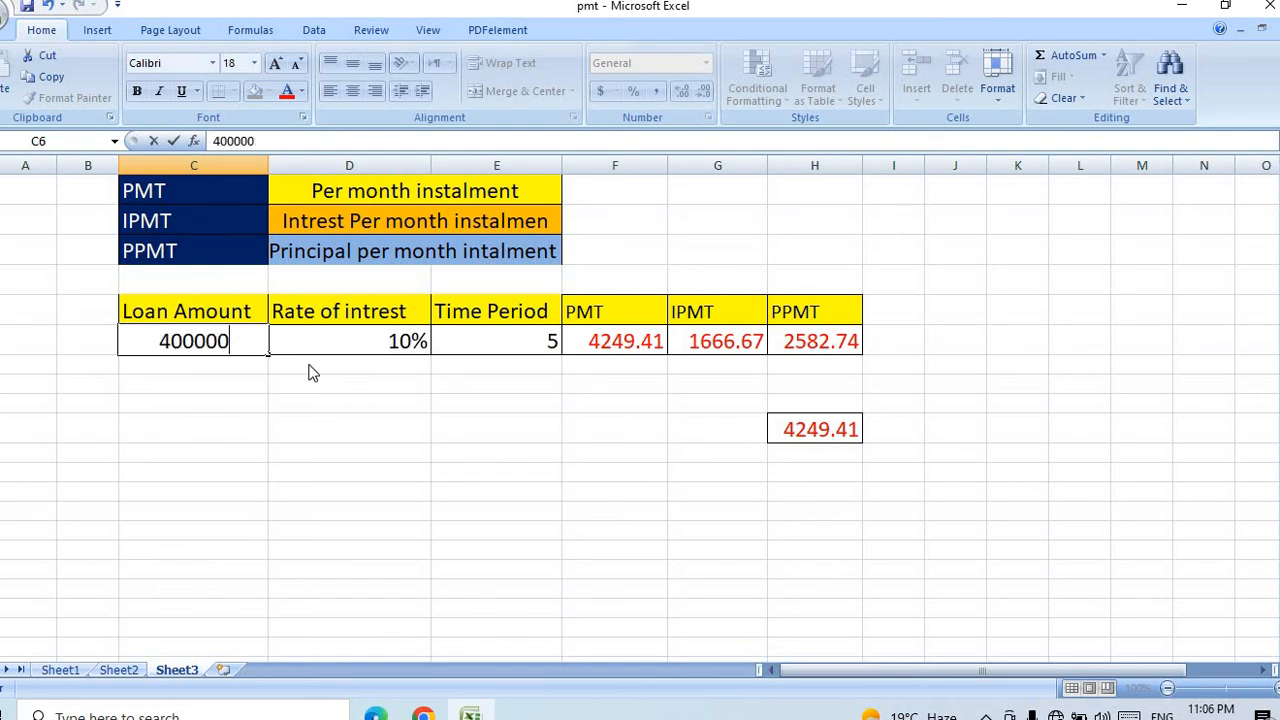
{"action": "left_click", "coordinate": [305, 369]}
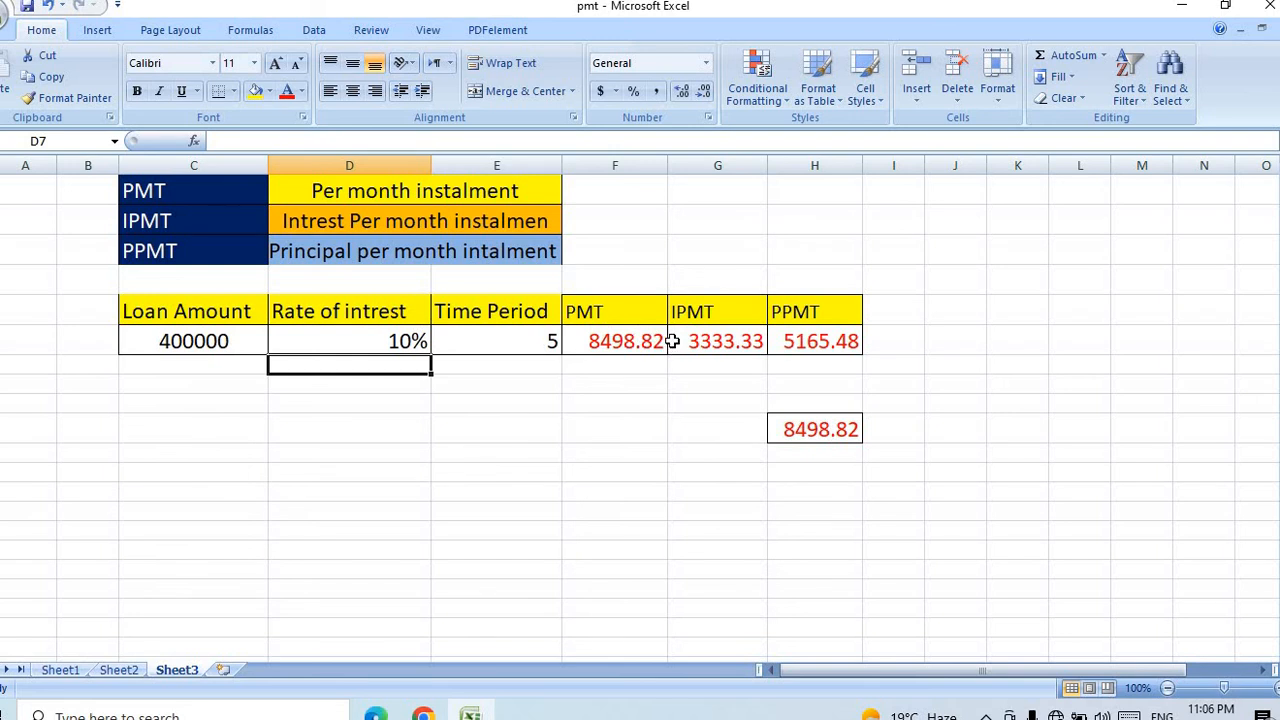